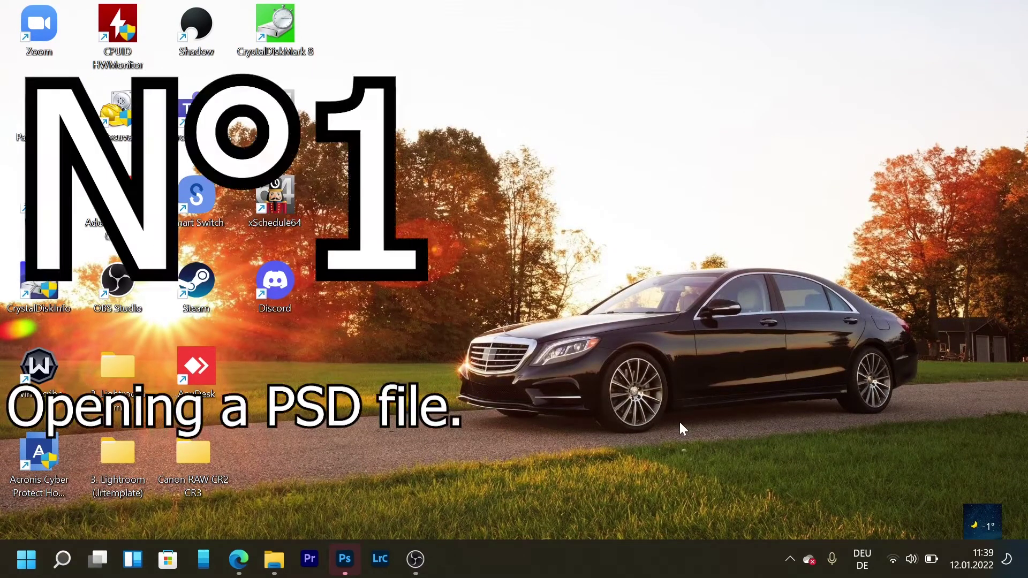
Step: In Photoshop, open Thumbnail measuring unit.psd from the Bilder > Photopea folder
click(347, 571)
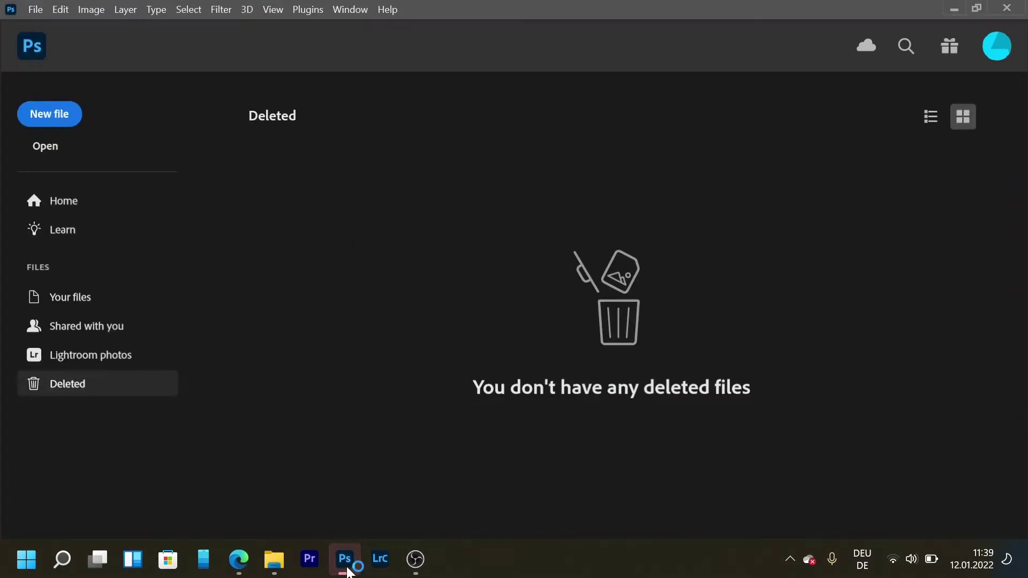
click(56, 156)
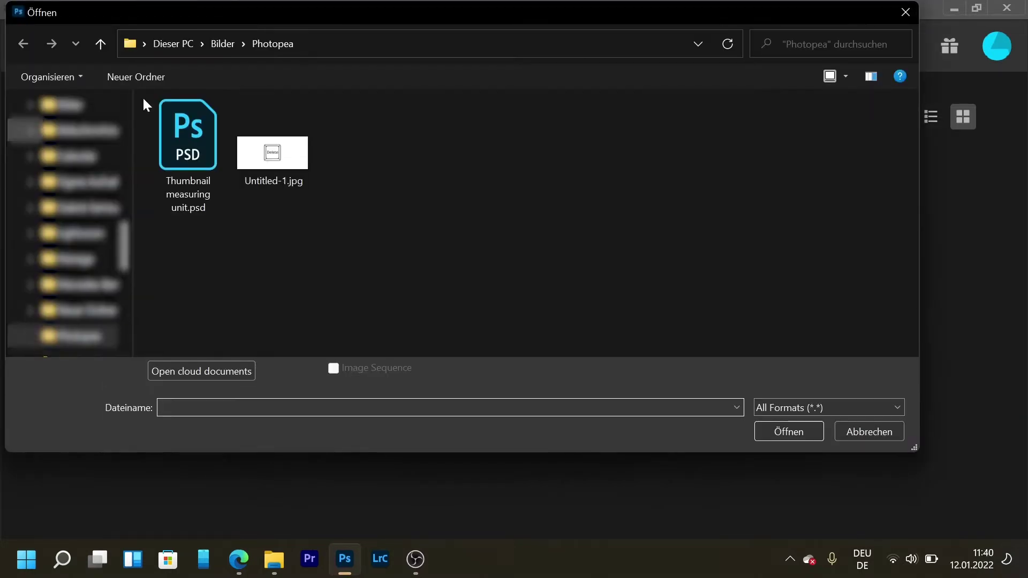
double_click(166, 122)
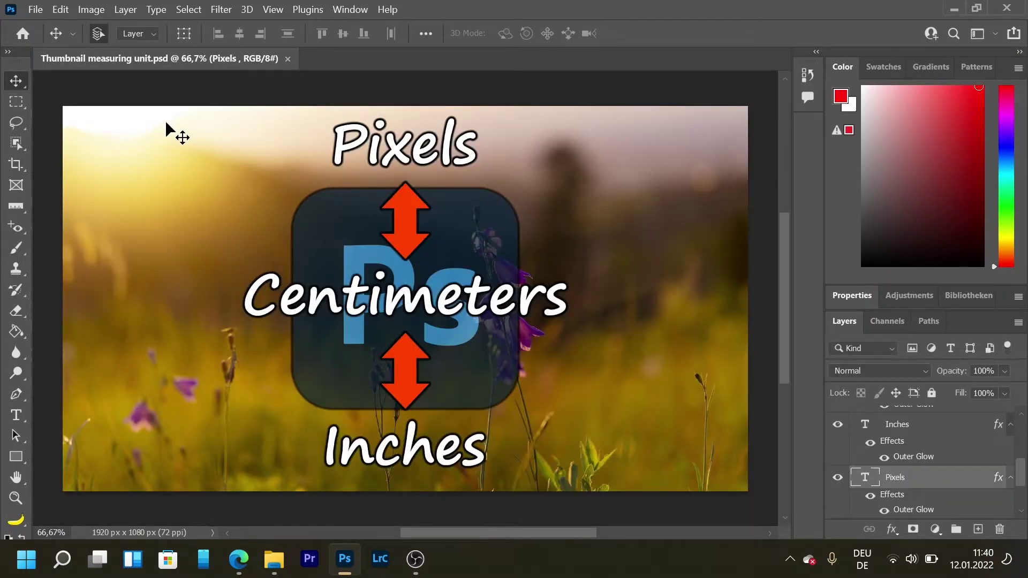
Step: Open Thumbnail measuring unit.psd in Photopea, then start and cancel a transform on the Pixels text
click(238, 567)
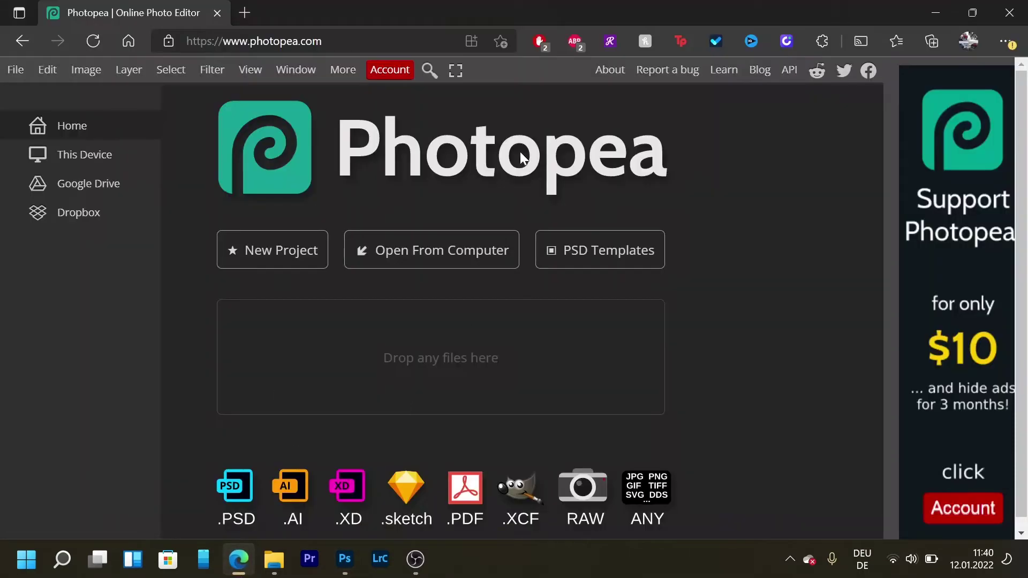
click(450, 258)
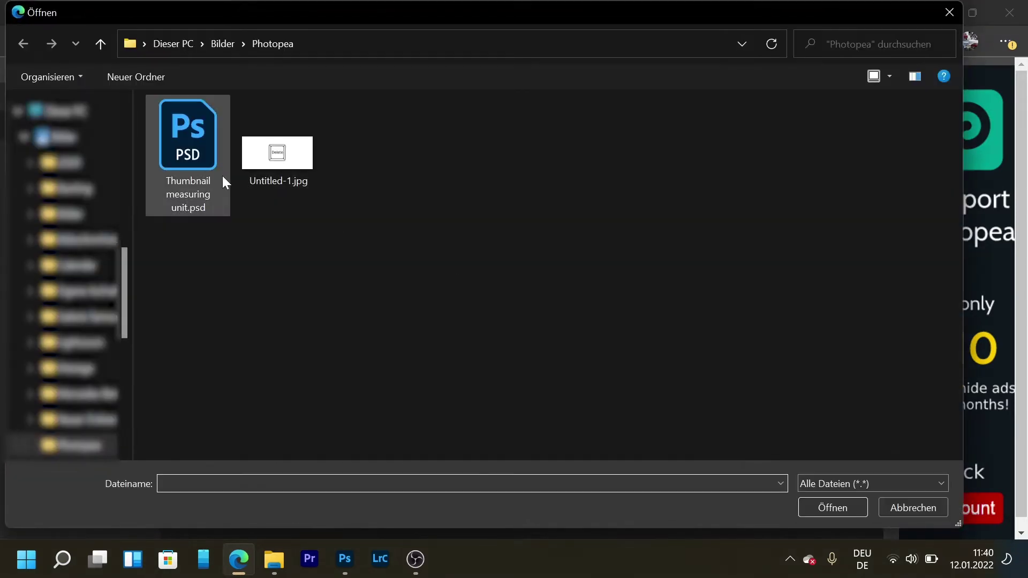
double_click(191, 172)
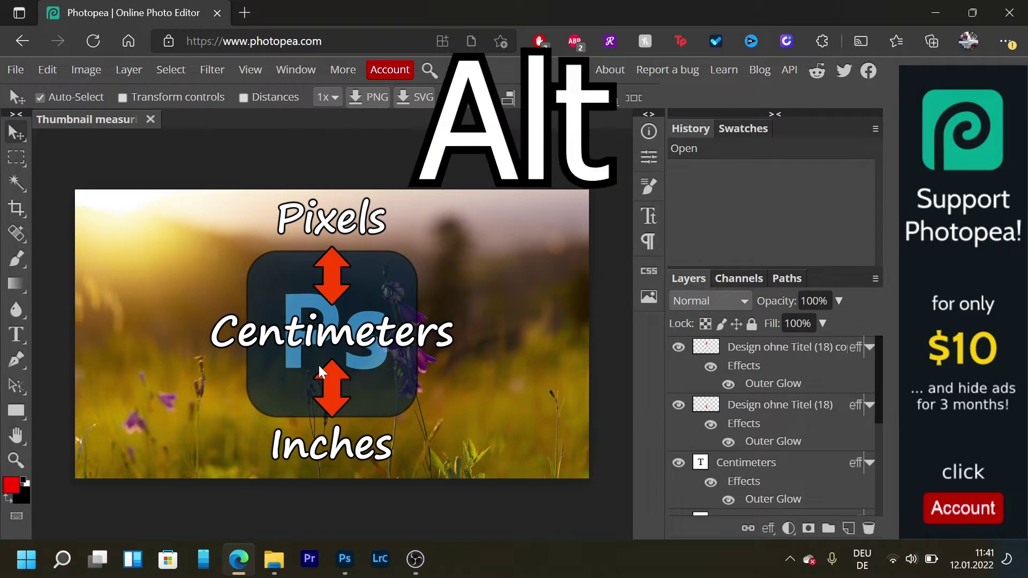
key(ctrl+alt+t)
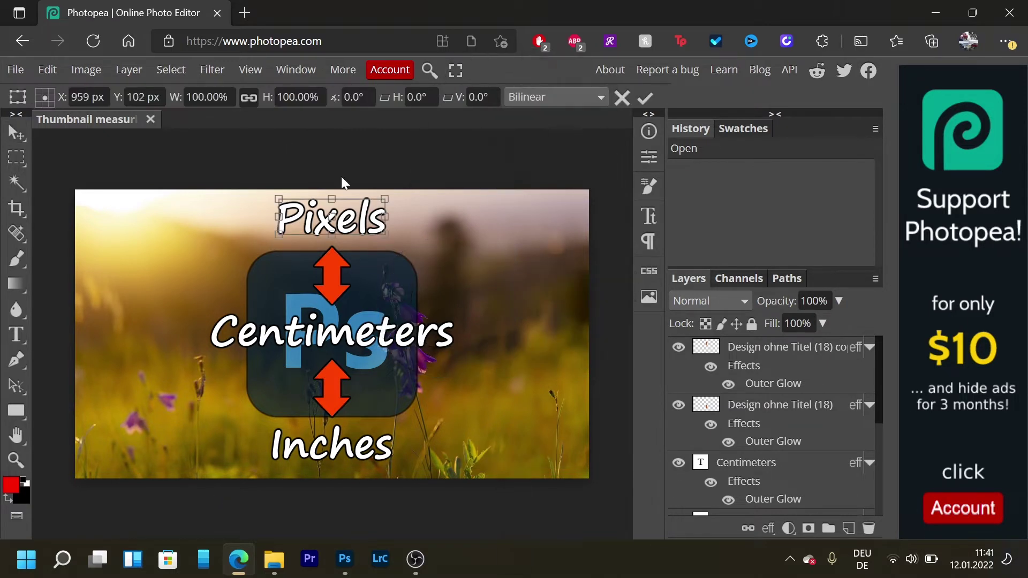
click(622, 98)
click(345, 558)
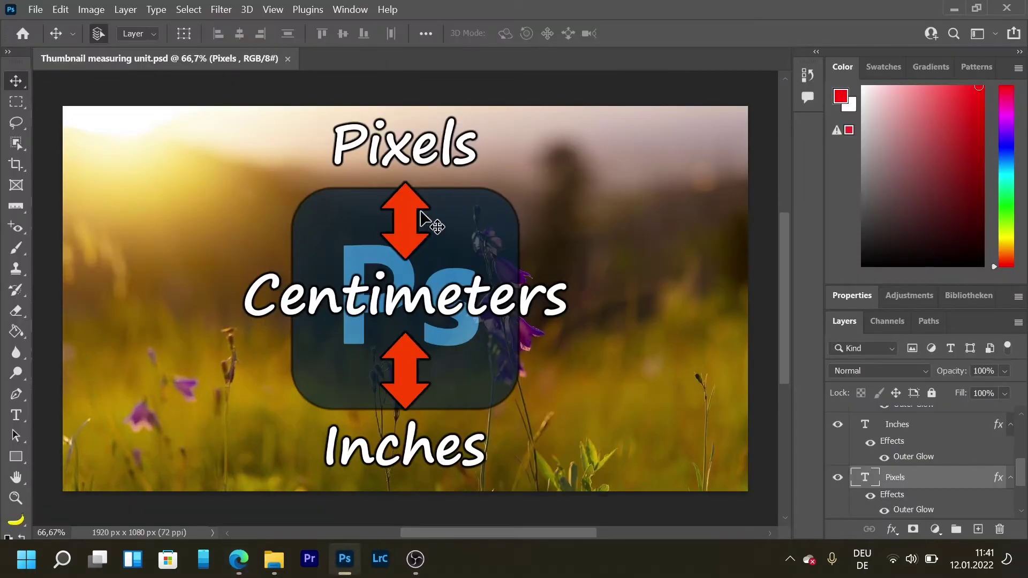
key(ctrl+t)
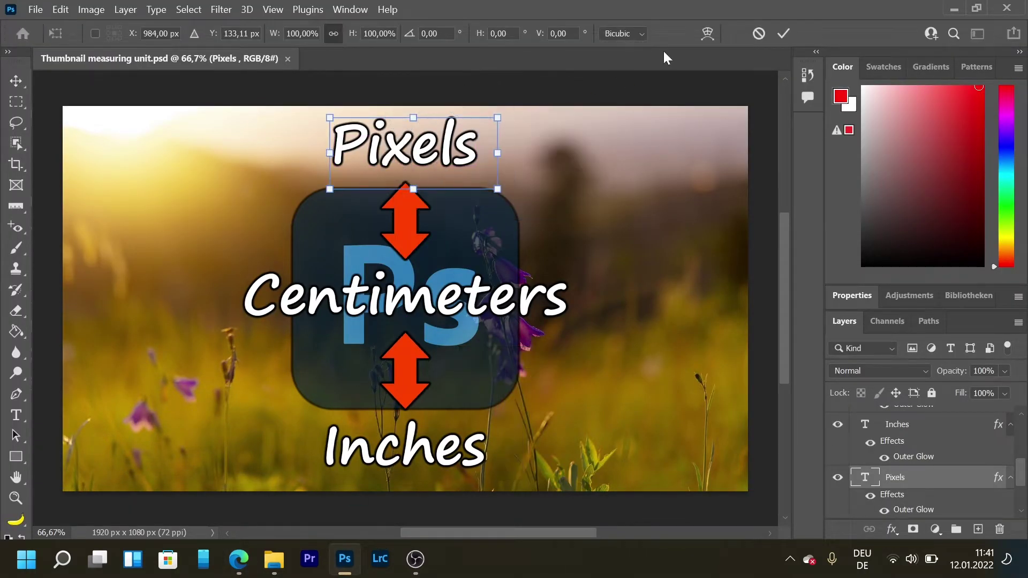
click(758, 34)
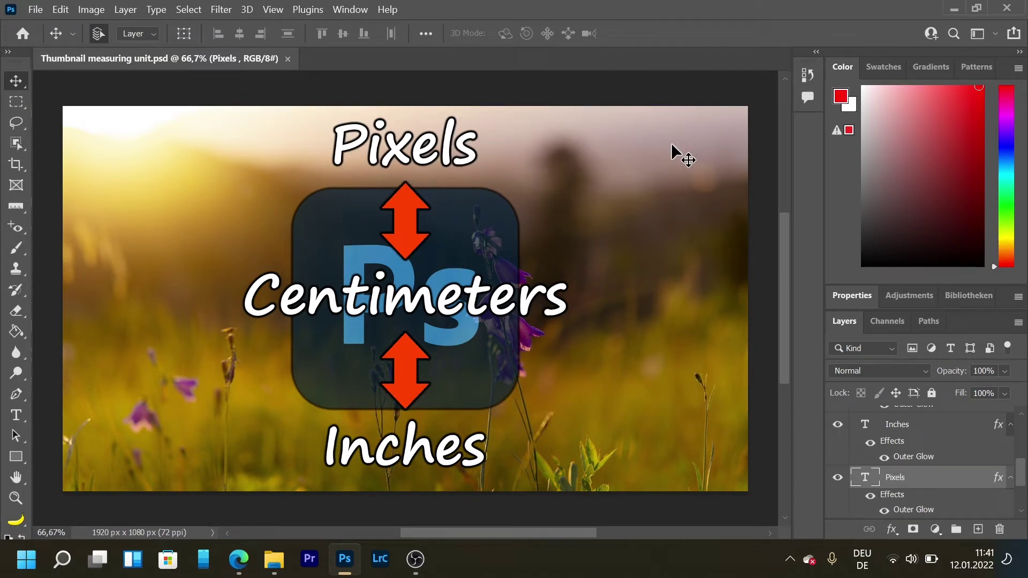
Step: Open Untitled-1.jpg in Photoshop
click(34, 9)
click(67, 40)
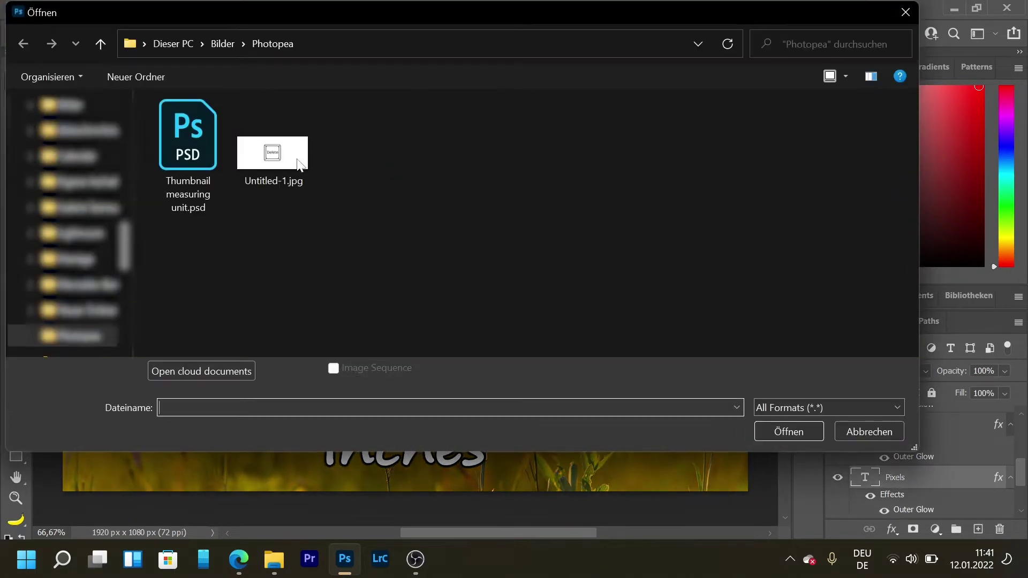
click(283, 163)
double_click(282, 163)
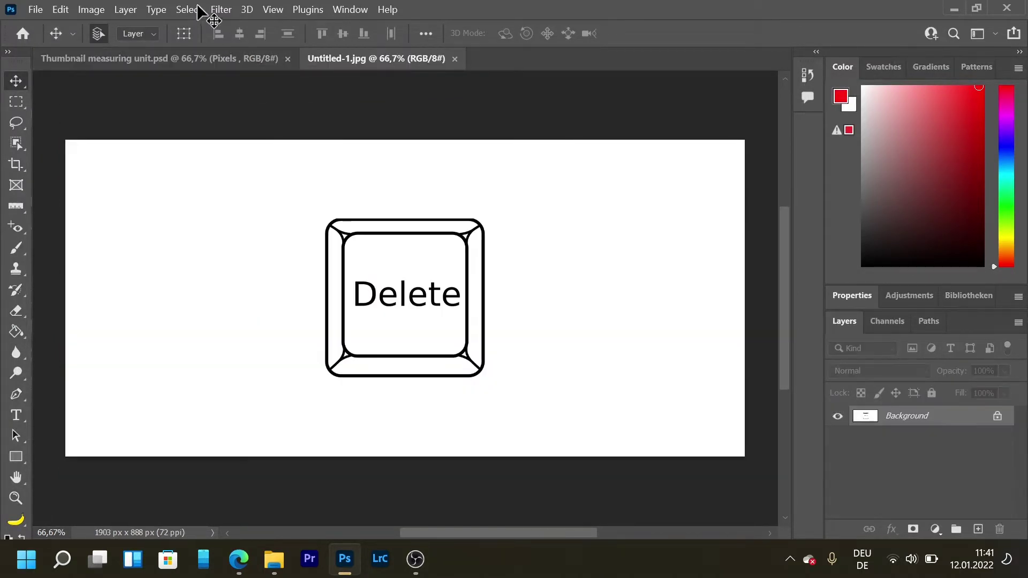
Step: Select the Delete key with Object Selection's Select Subject and unlock the background as Layer 0
click(15, 150)
click(13, 149)
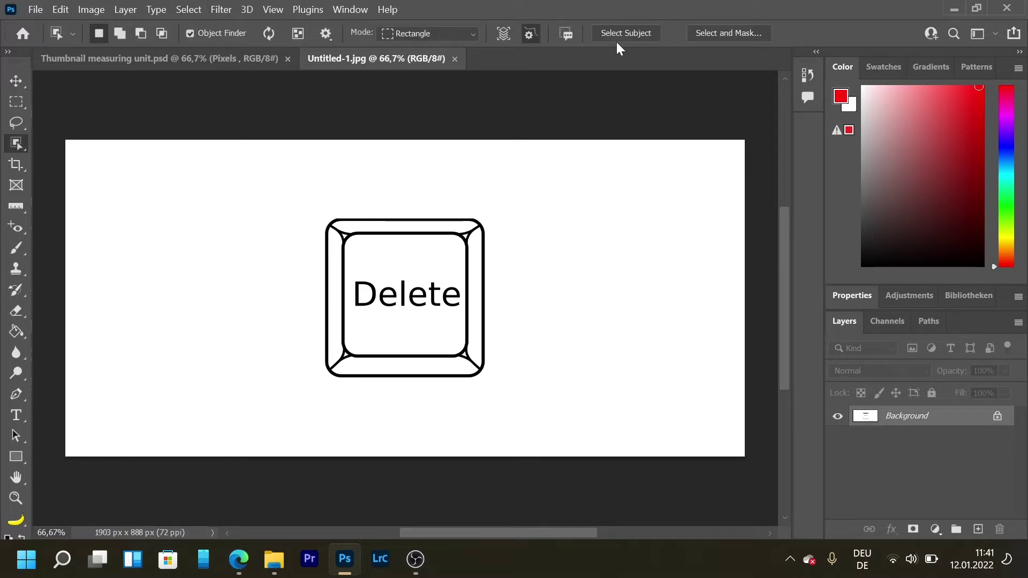
click(620, 37)
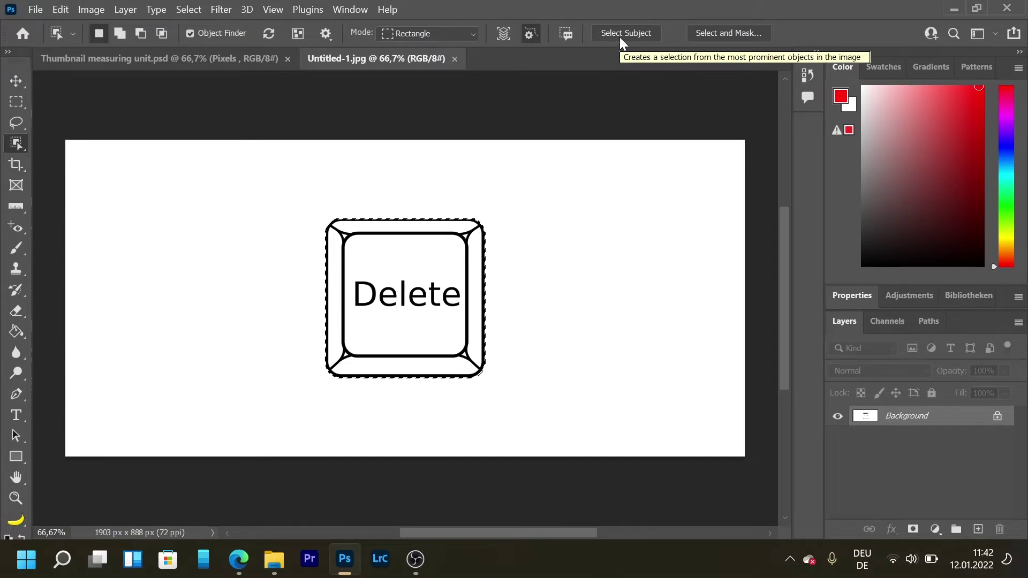
click(997, 417)
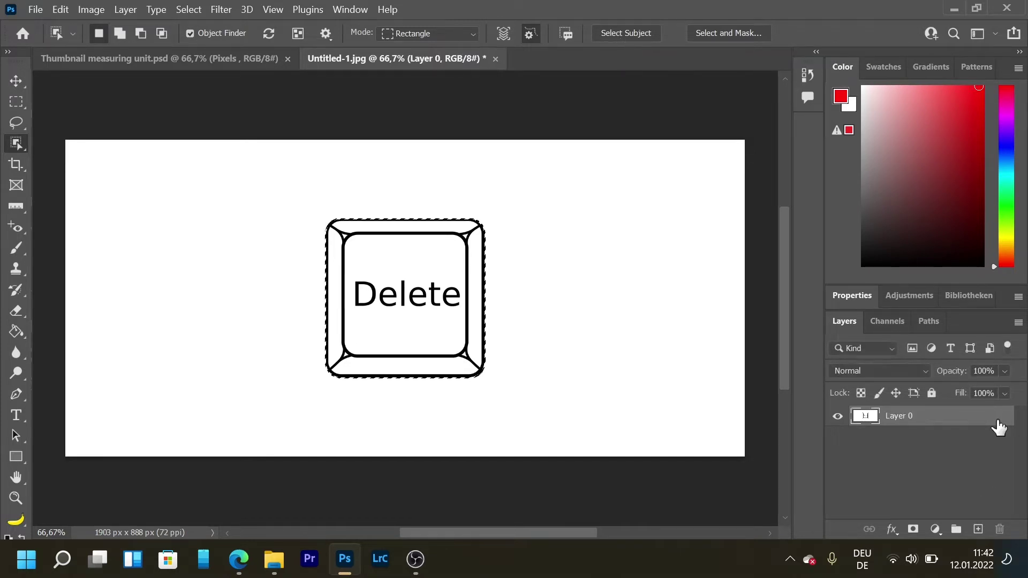
Step: Save the key selection as a channel named 'Keyboard KEY'
click(194, 11)
click(263, 351)
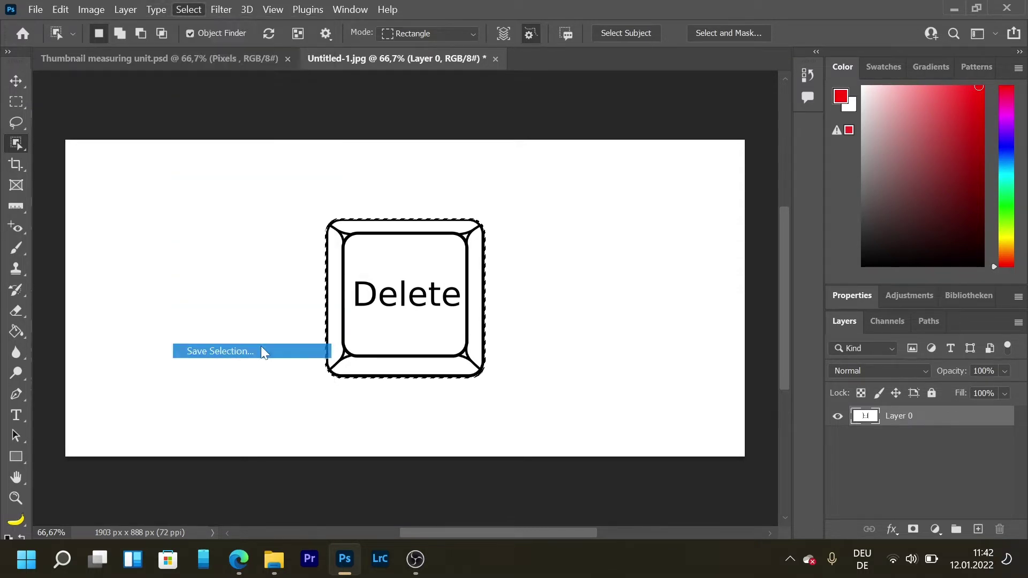
text(Keyboard KEY)
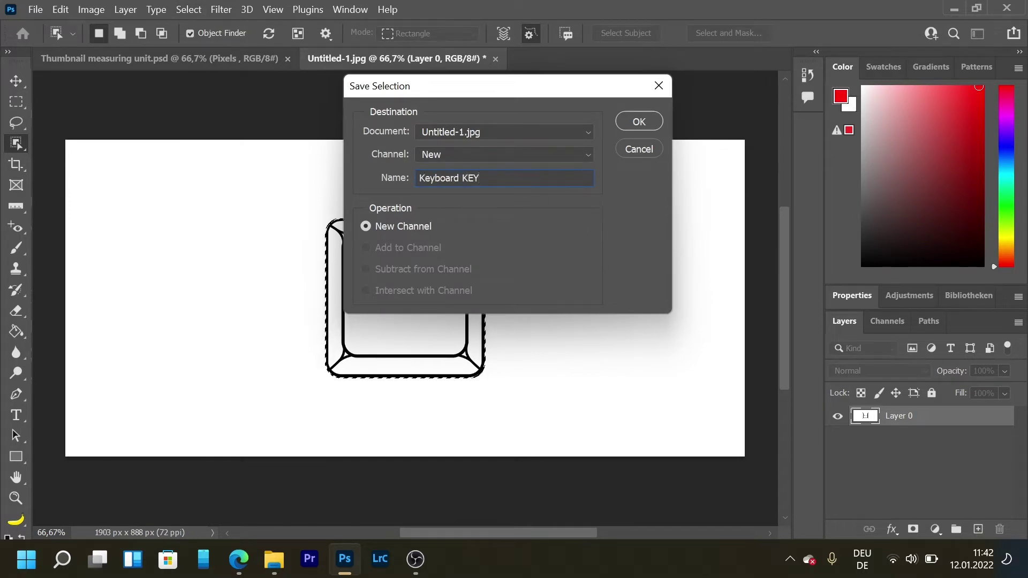
click(644, 126)
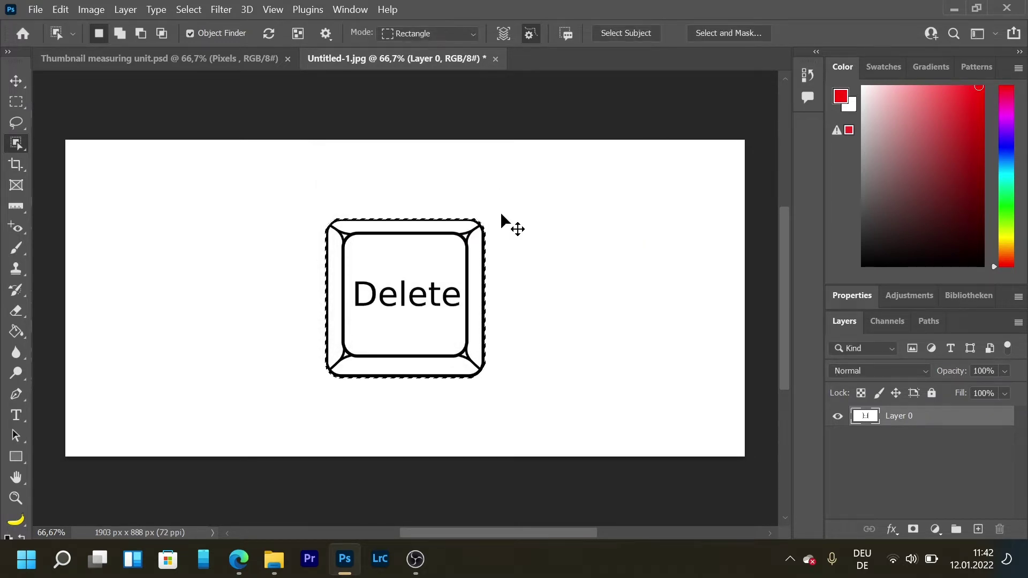
Step: Deselect, then start Content-Aware Scale protecting the Keyboard KEY channel
key(ctrl+d)
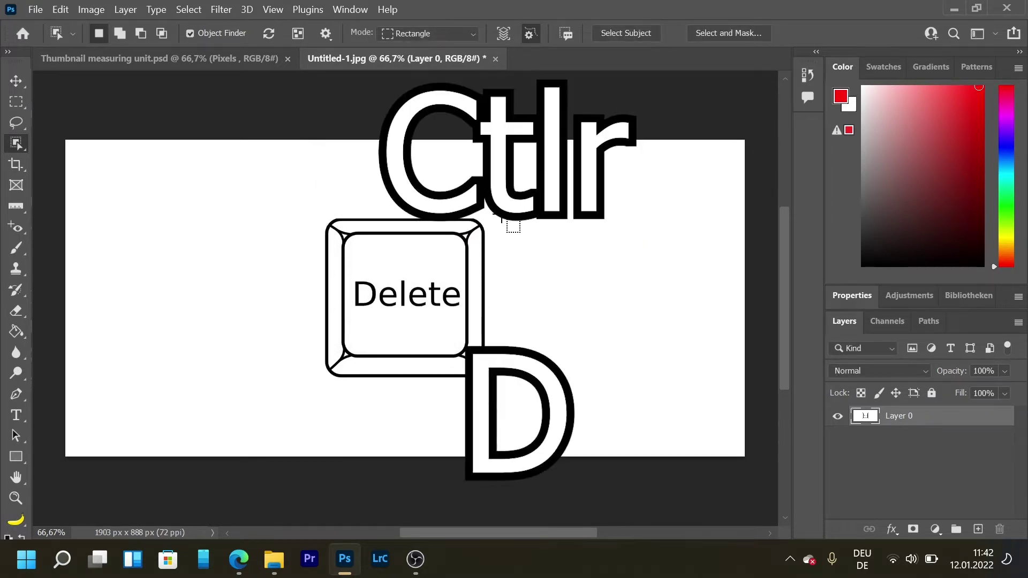
click(21, 81)
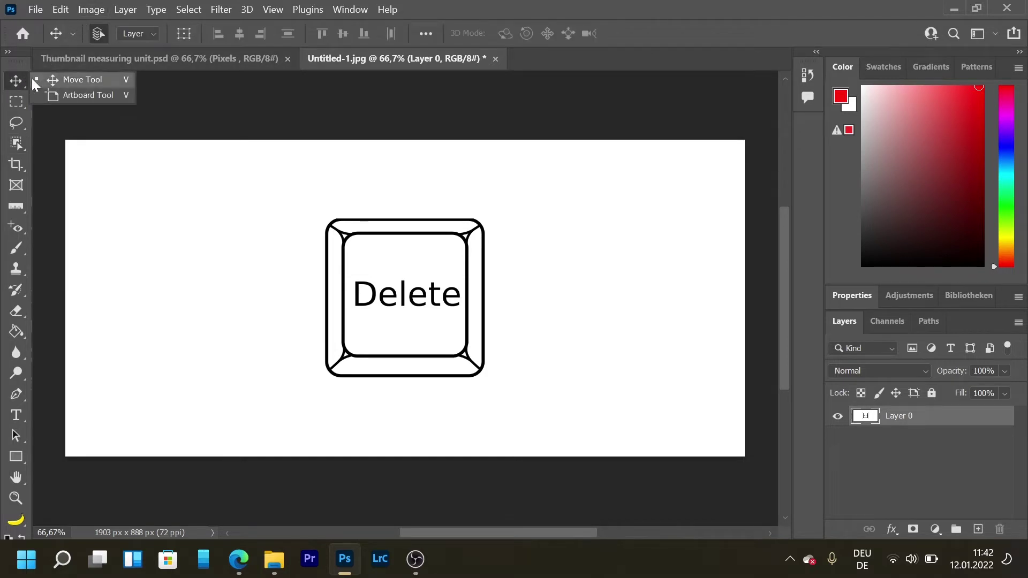
click(8, 96)
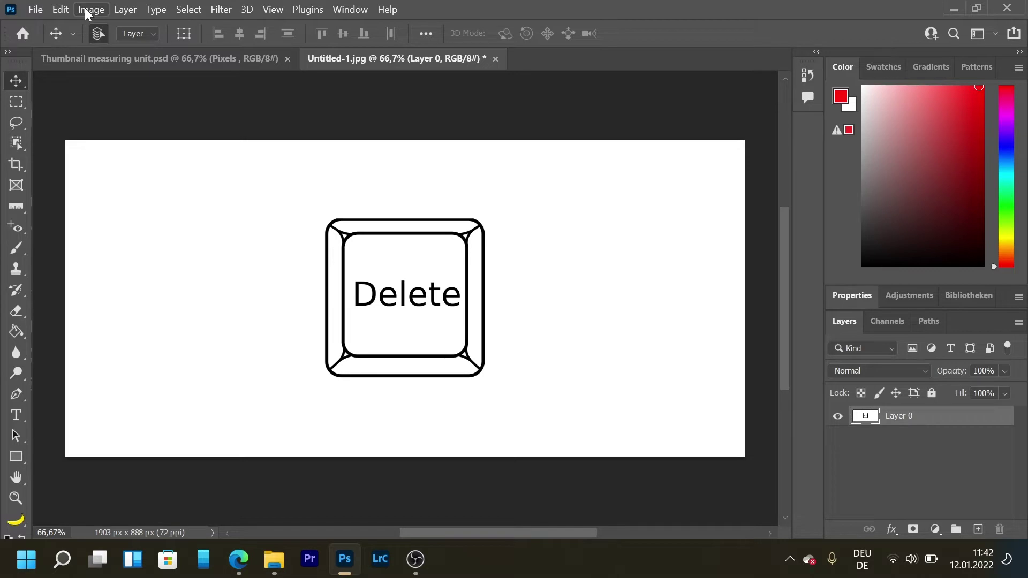
click(62, 11)
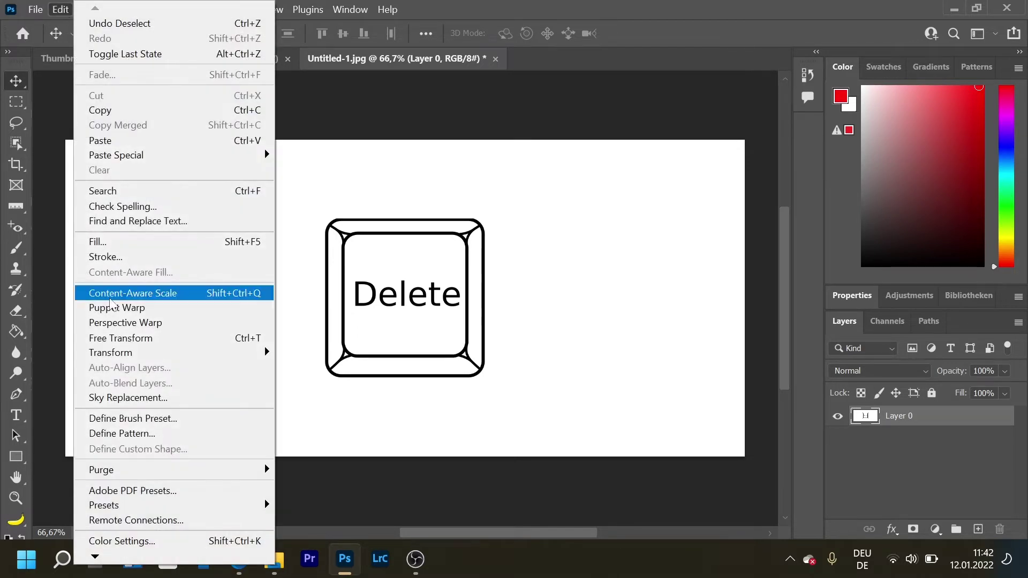
click(167, 293)
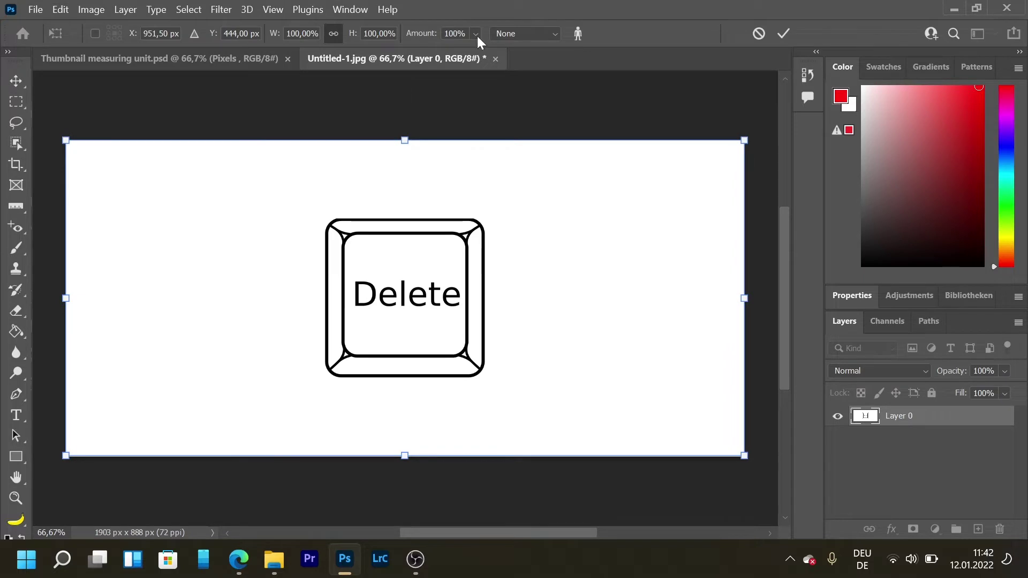
click(506, 36)
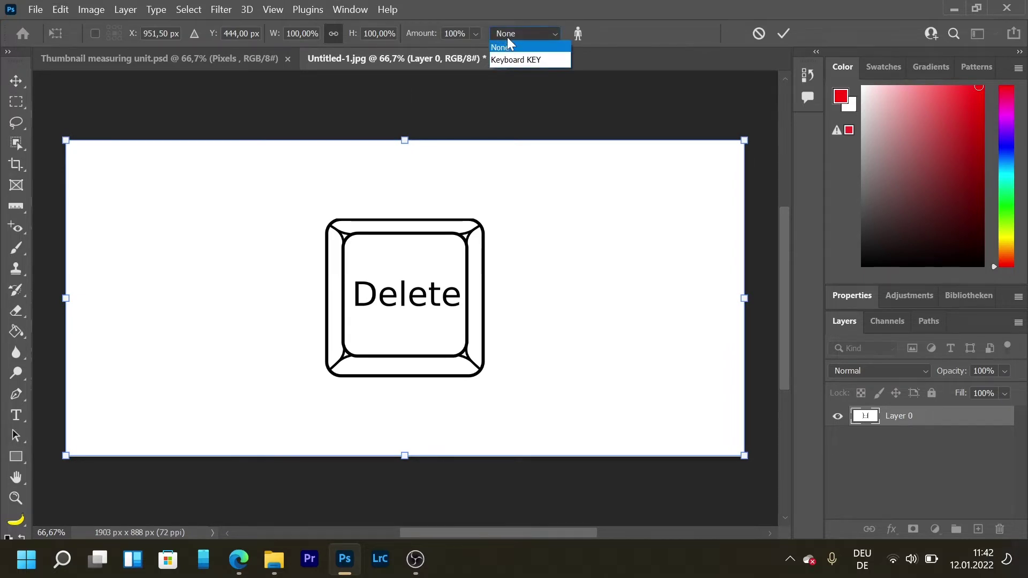
click(527, 60)
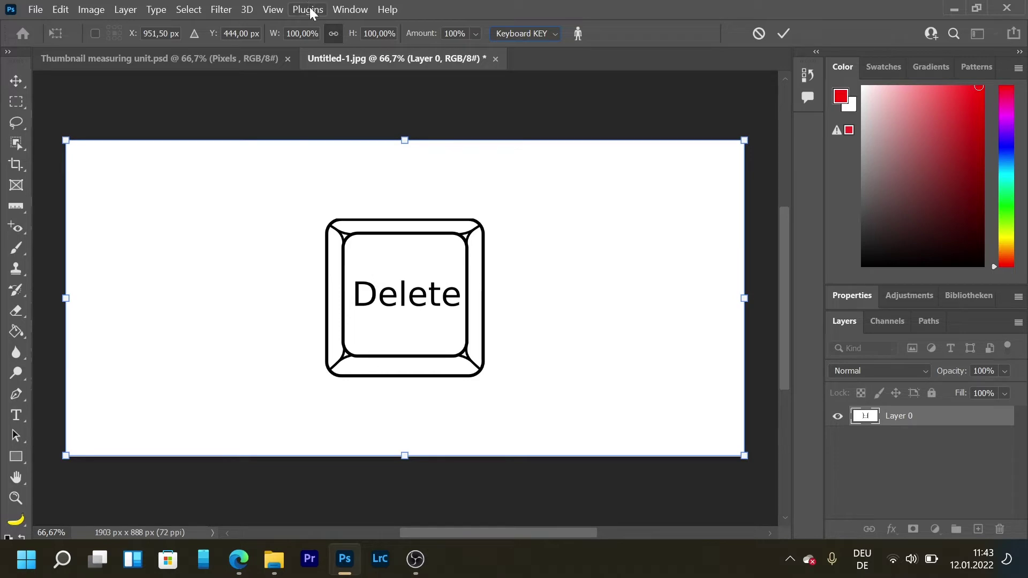
Step: Scale unlinked to about 62% width and 87% height, then cancel the transform
click(333, 33)
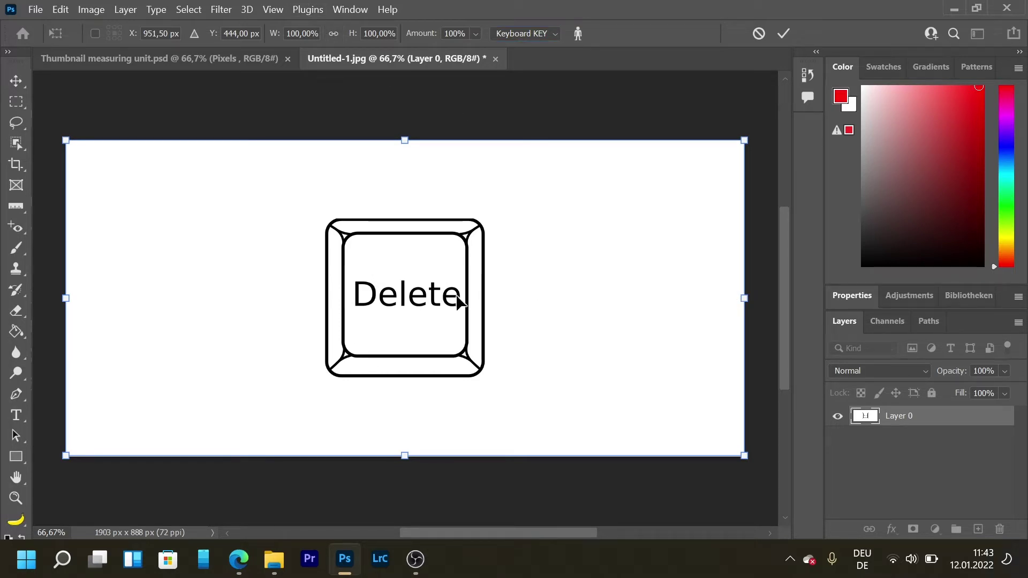
drag(744, 297, 723, 301)
mouse_move(395, 134)
mouse_down()
mouse_move(394, 184)
mouse_move(399, 151)
mouse_up()
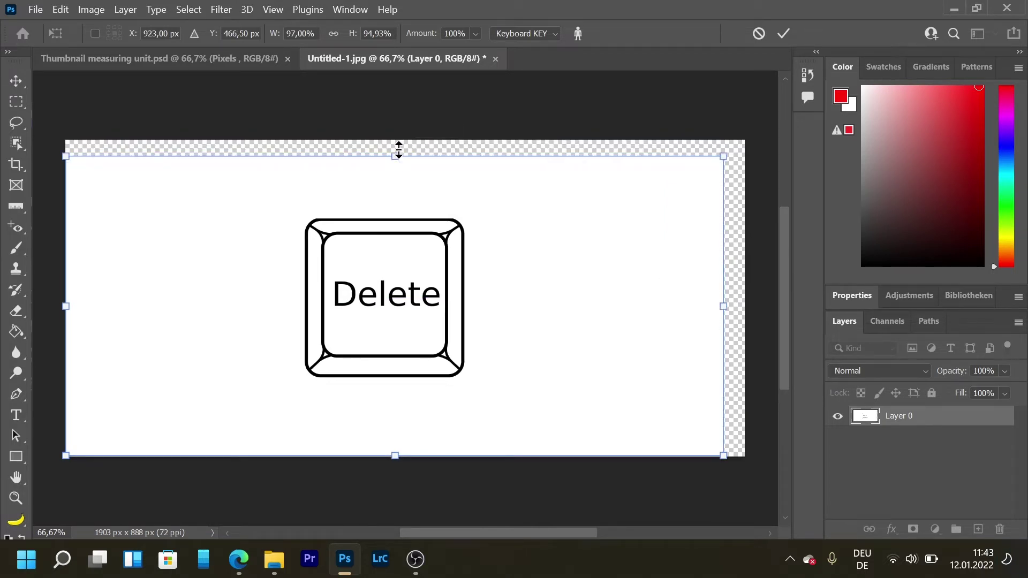
click(755, 36)
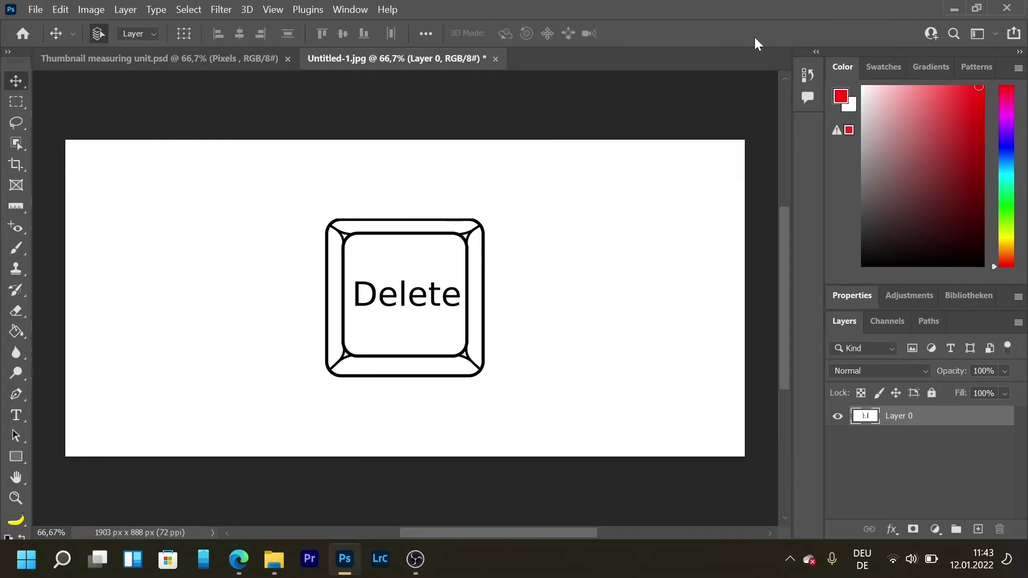
Step: Open Untitled-1.jpg in Photopea
click(238, 559)
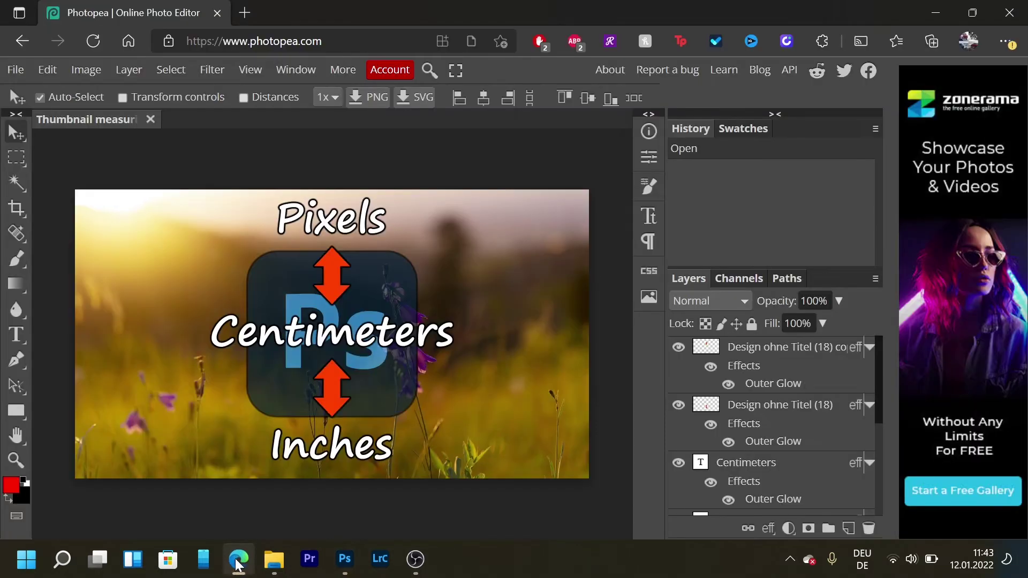
click(16, 70)
click(37, 123)
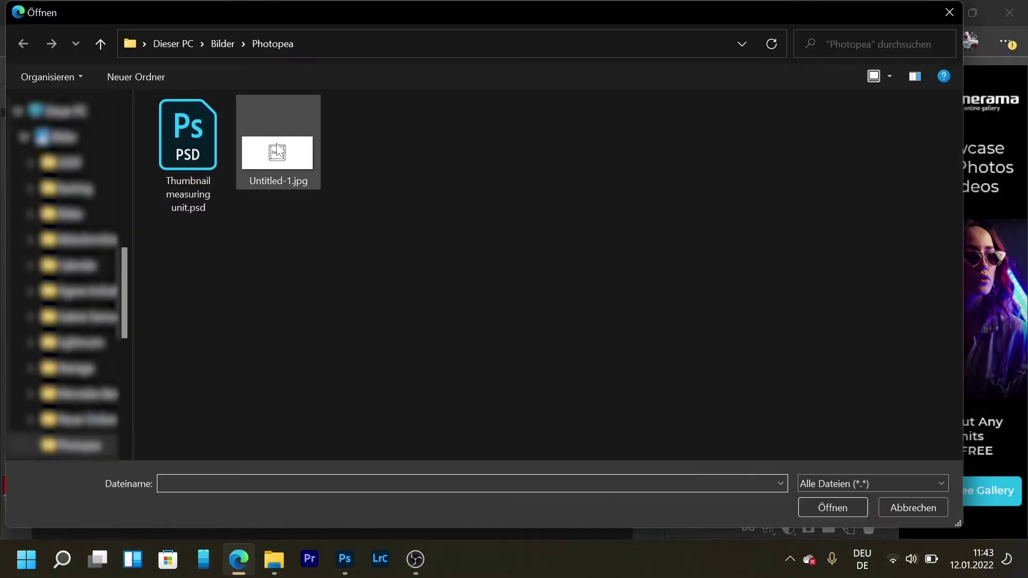
double_click(277, 143)
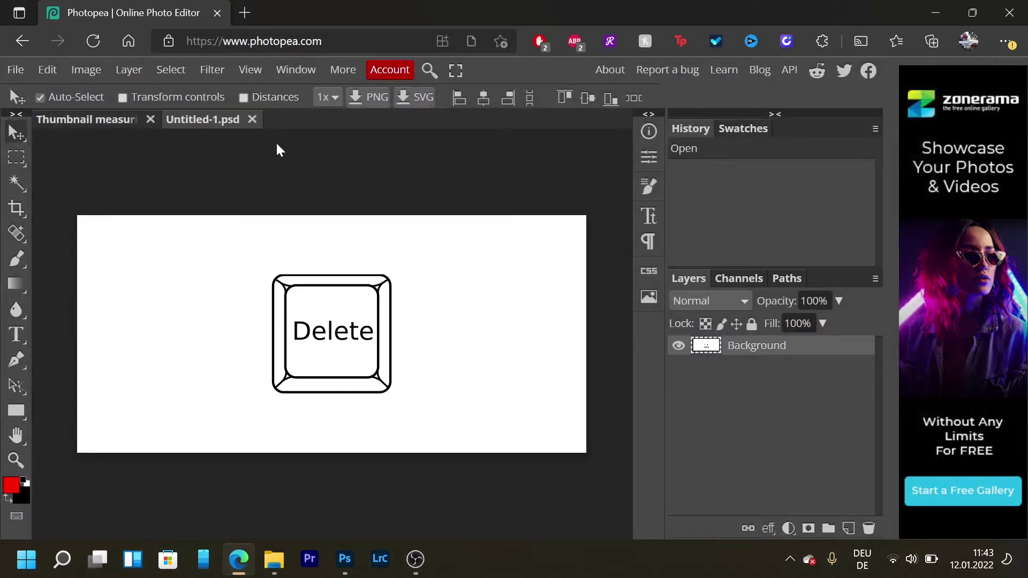
Step: Marquee-select the Delete key and tighten the selection with Transform Selection
click(17, 157)
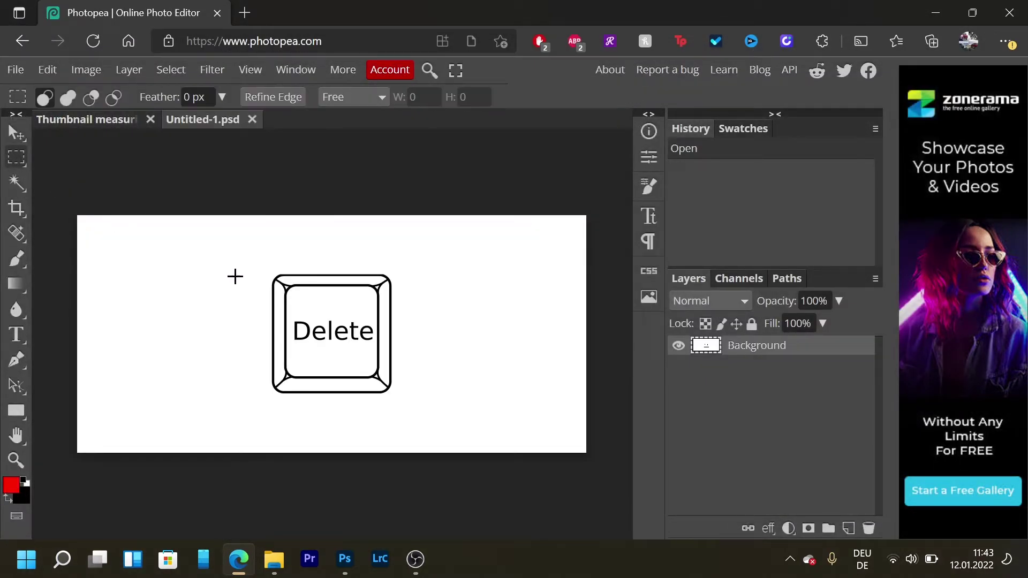
drag(257, 268, 400, 398)
right_click(356, 367)
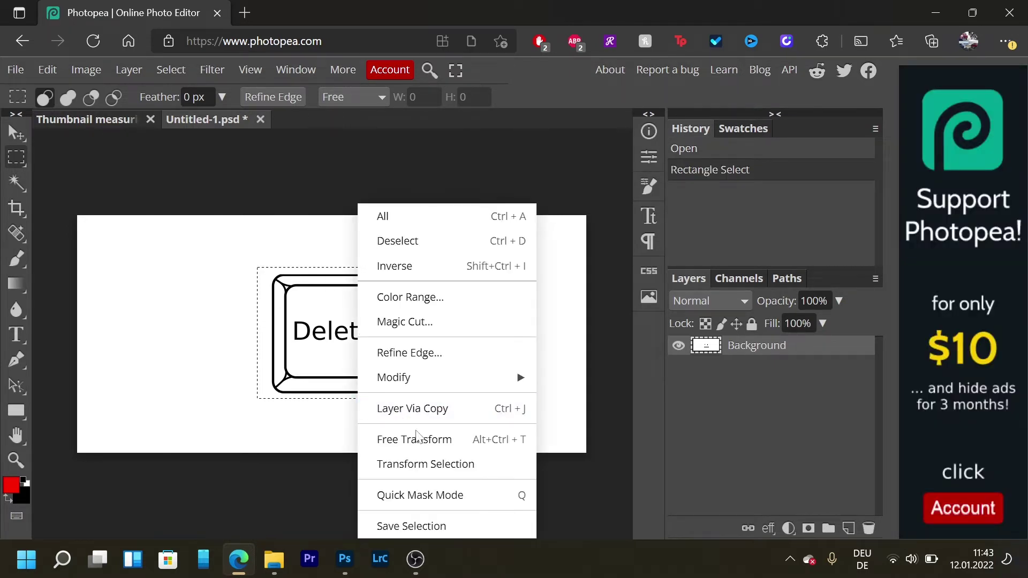
click(436, 469)
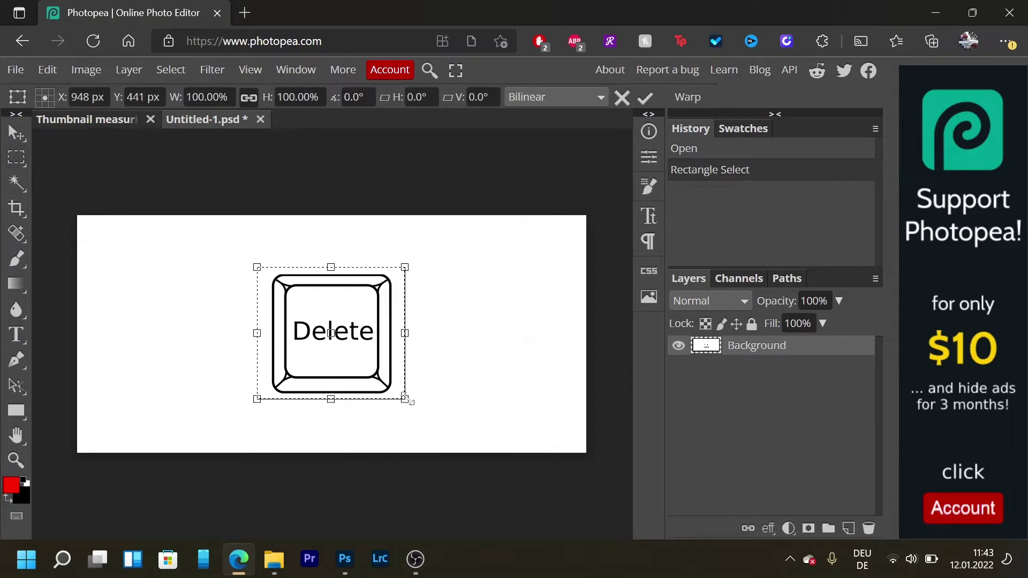
drag(405, 400, 392, 394)
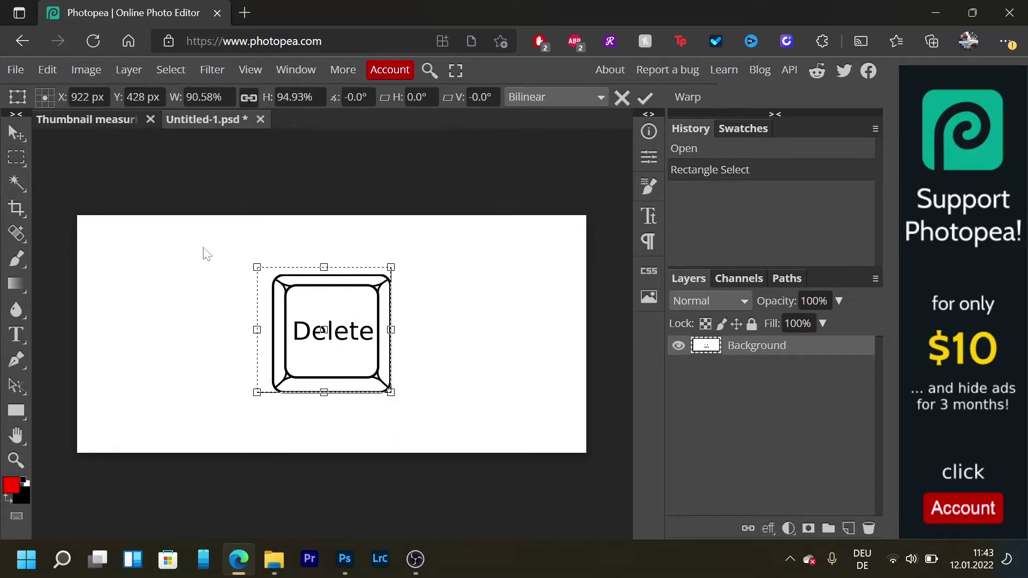
drag(256, 266, 271, 272)
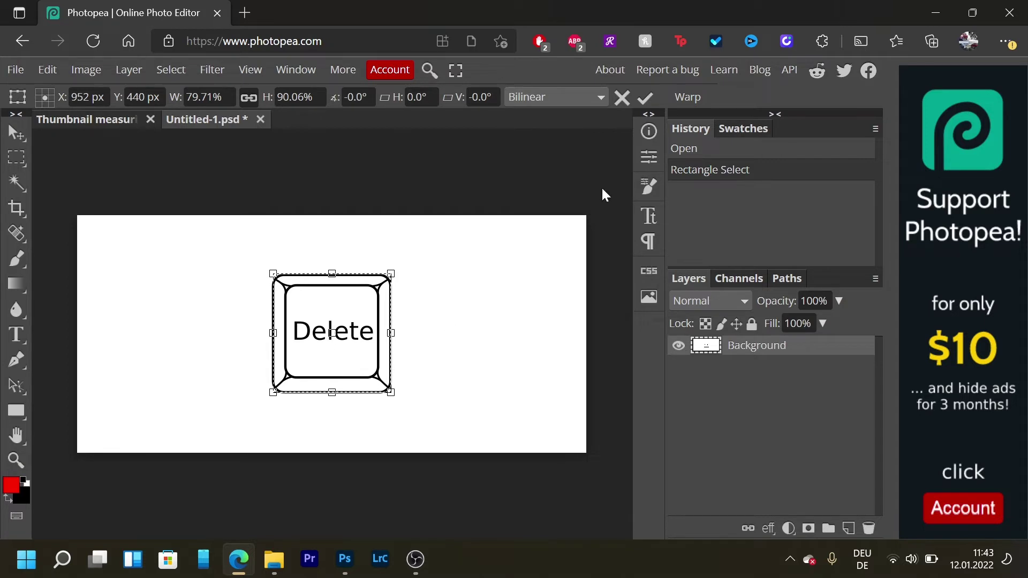
Step: Apply the tightened selection and save it as a channel
click(645, 99)
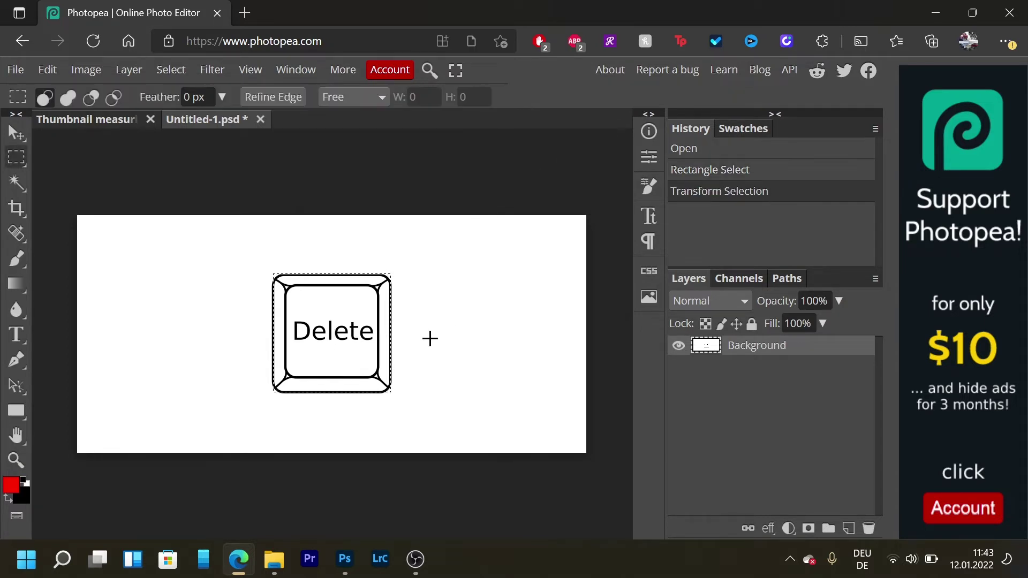
click(170, 74)
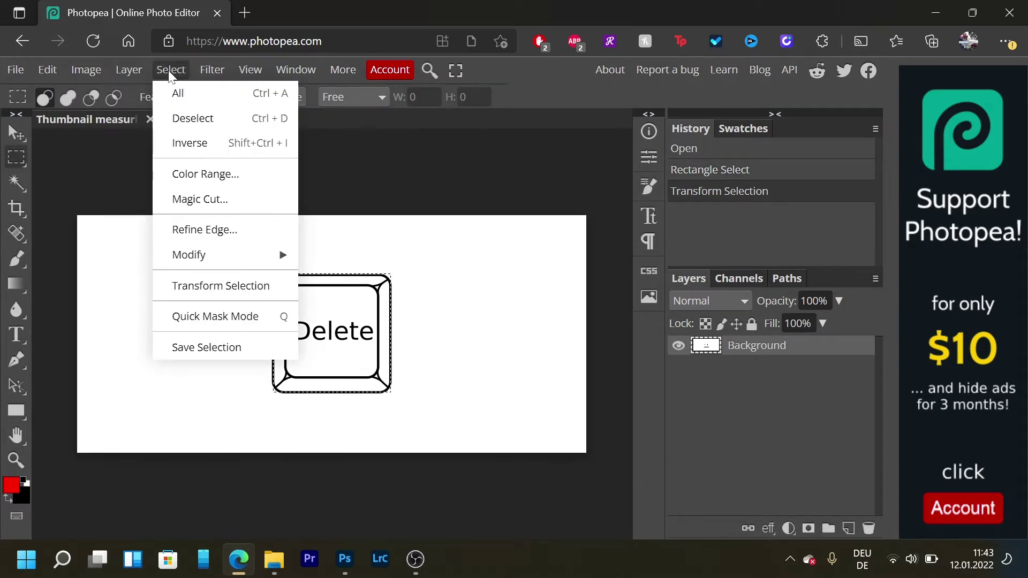
click(254, 347)
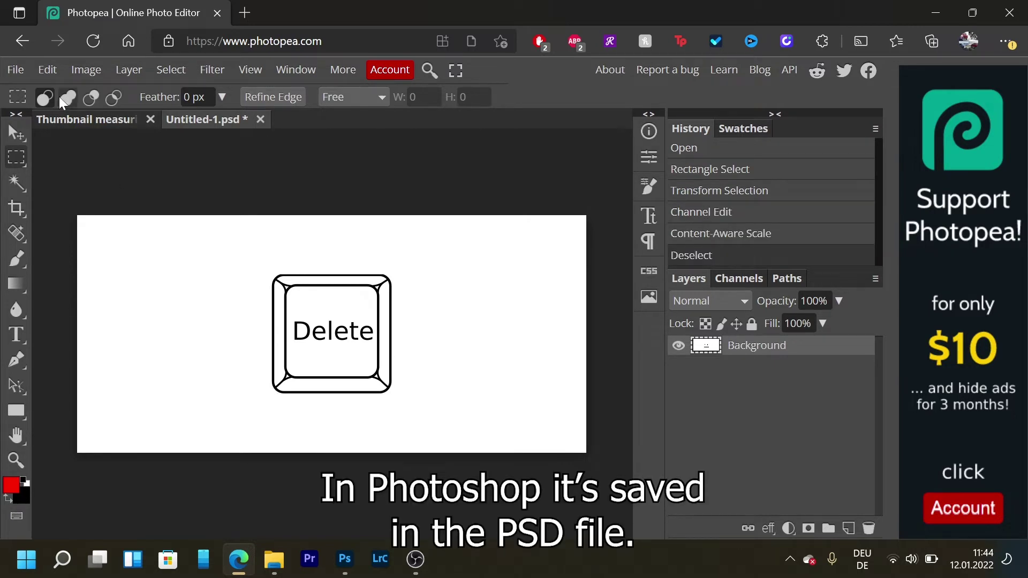
Step: Content-aware scale the image narrower from the right, commit, and deselect
click(47, 70)
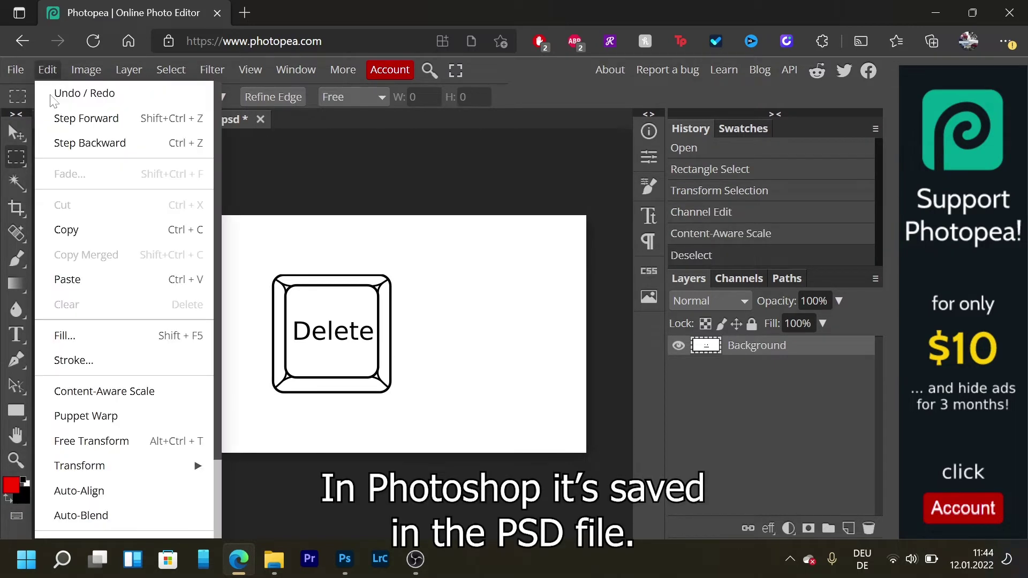
click(133, 394)
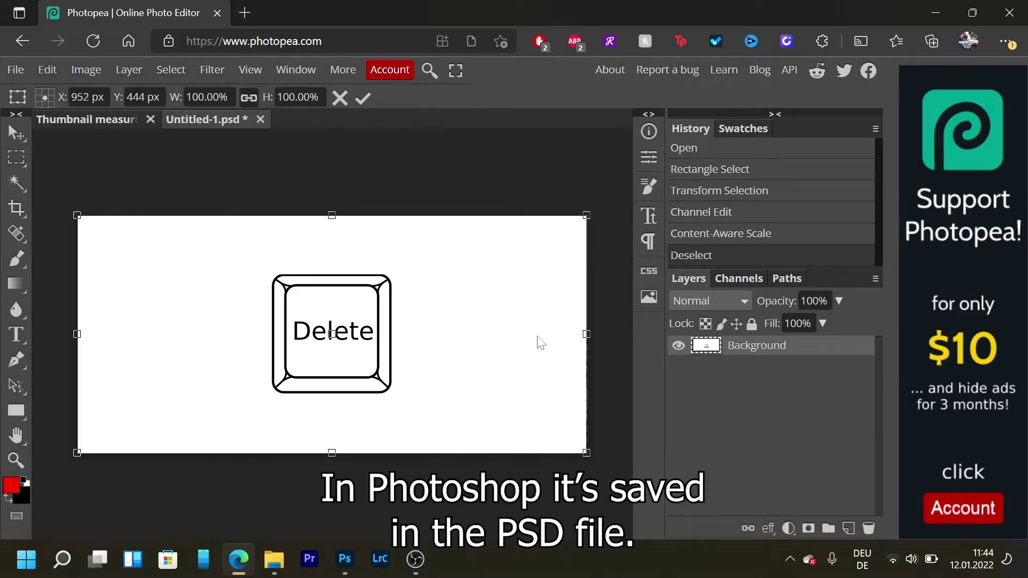
mouse_move(588, 335)
mouse_down()
mouse_move(379, 341)
mouse_move(586, 342)
mouse_move(587, 351)
mouse_move(589, 332)
mouse_up()
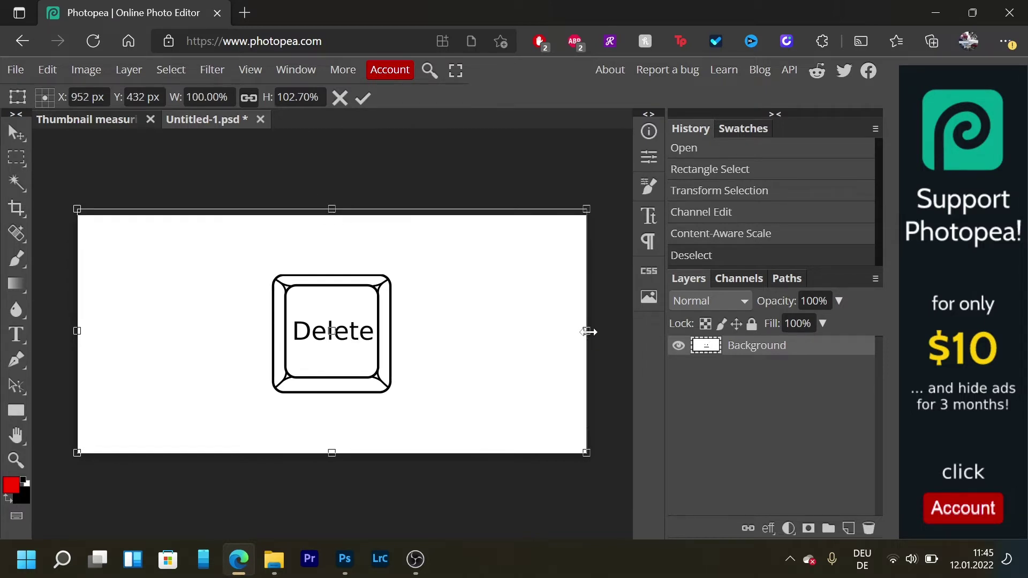
key(Return)
key(ctrl+d)
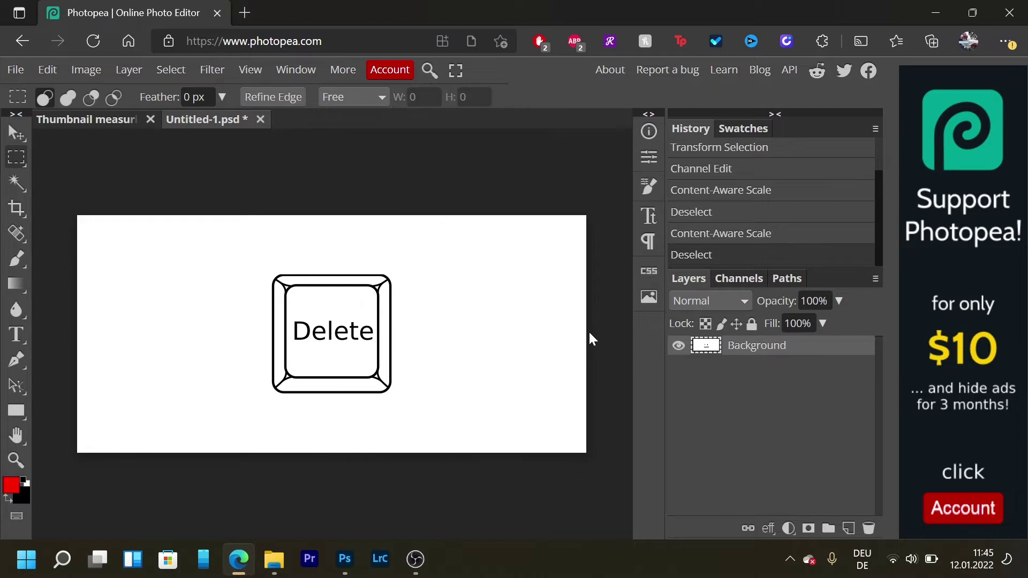
Step: Add the word 'Text' in pure black to the left of the Delete key
key(alt)
key(t)
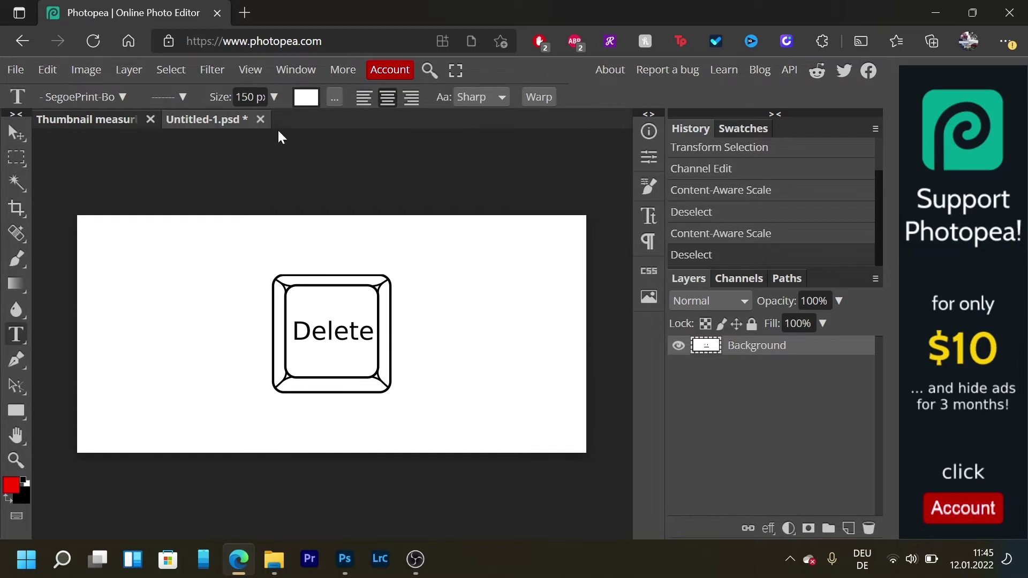
click(301, 102)
drag(231, 330, 119, 423)
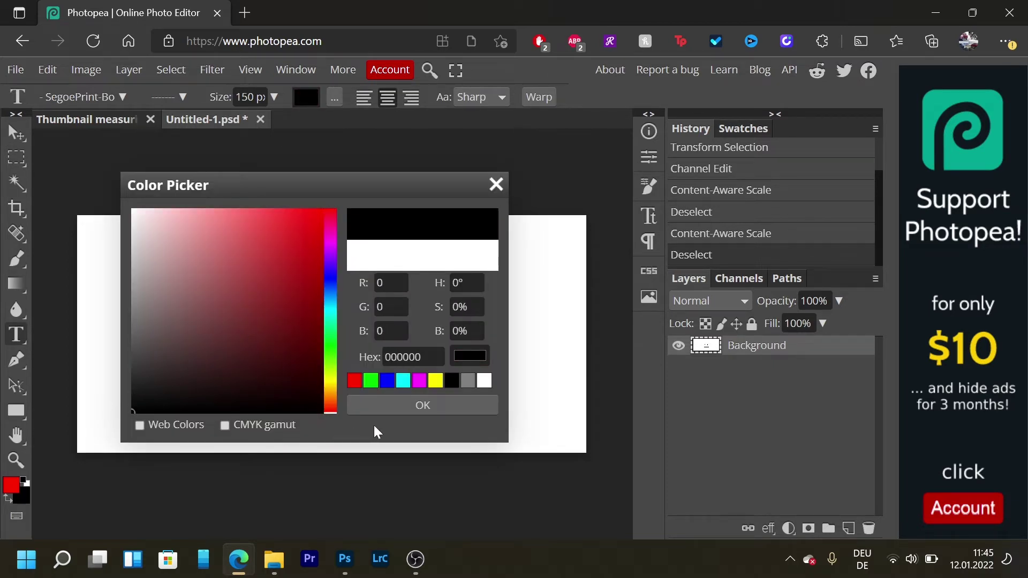
click(408, 407)
click(168, 293)
text(Text)
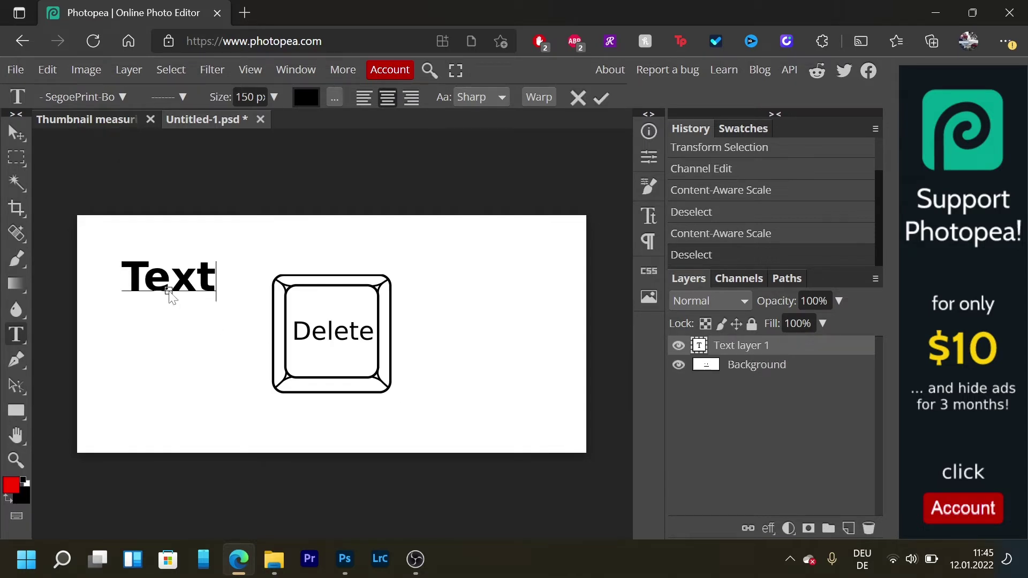
click(602, 97)
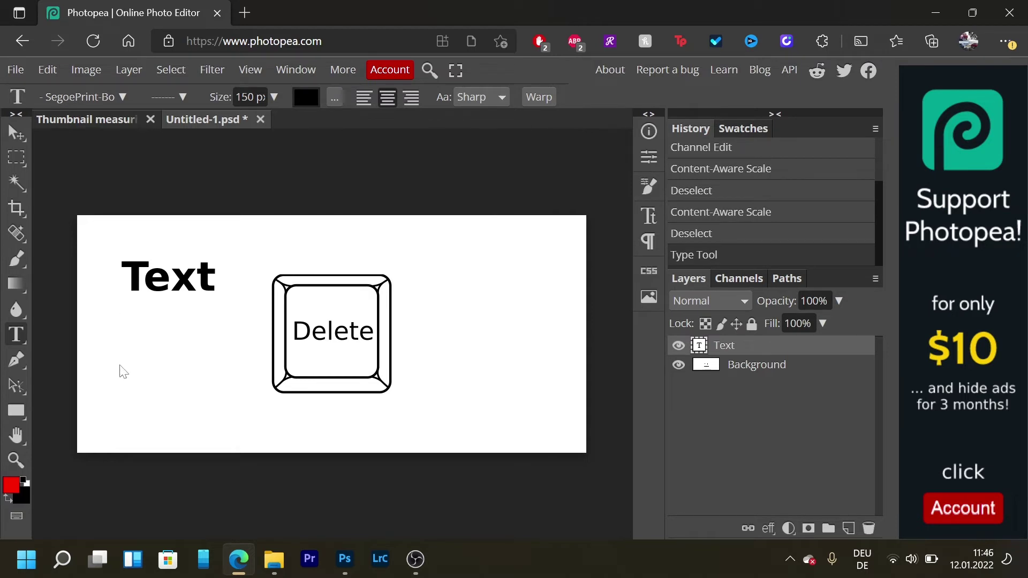
Step: Enable Outer Glow on the Text layer with dark purple colour 2a2369
right_click(748, 357)
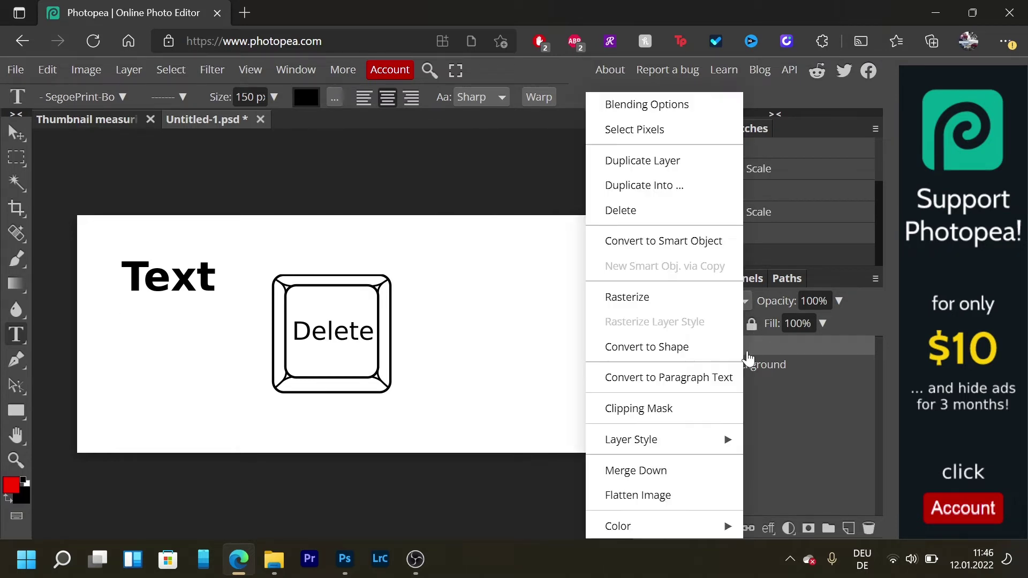
click(647, 94)
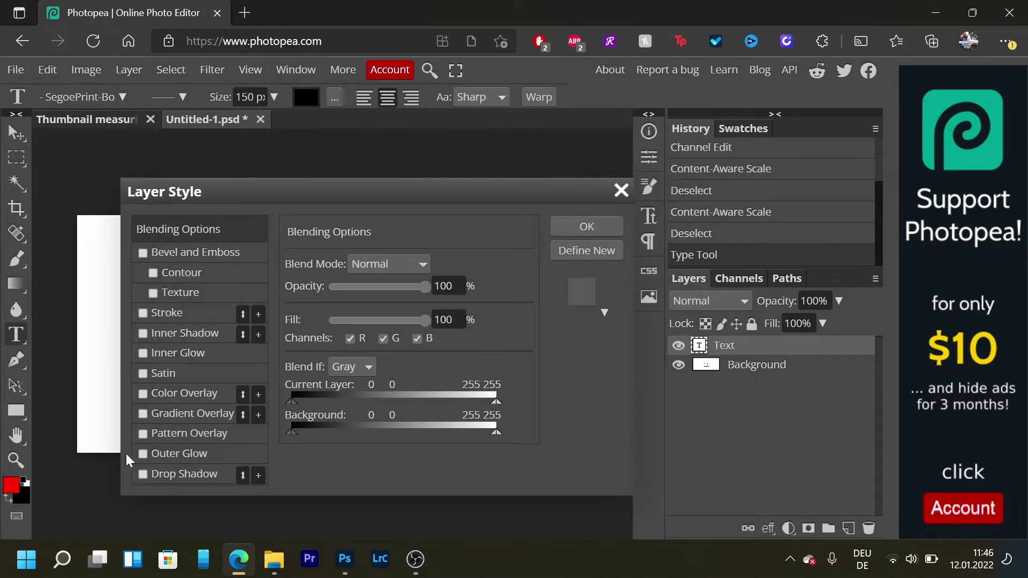
click(142, 454)
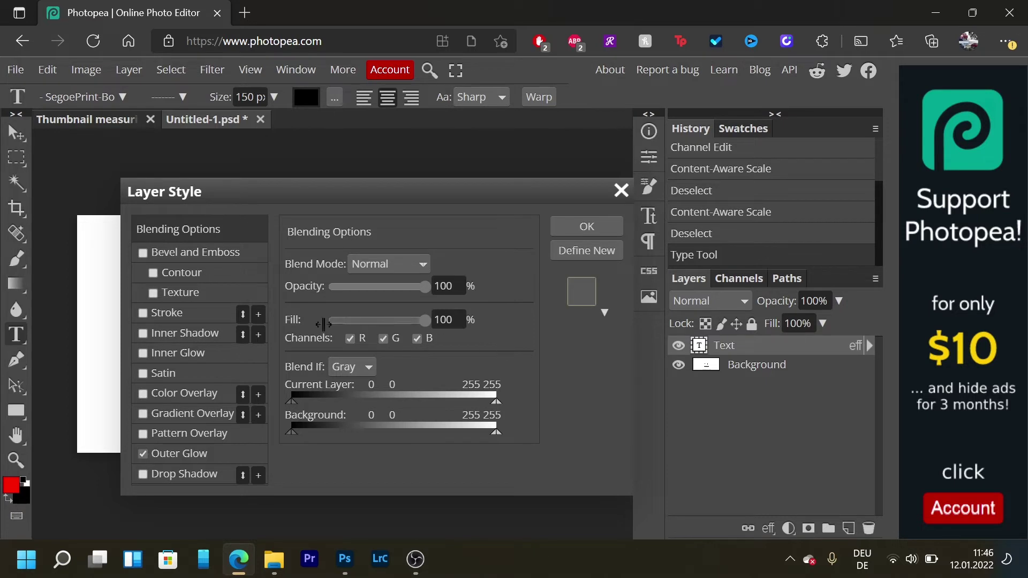
click(193, 456)
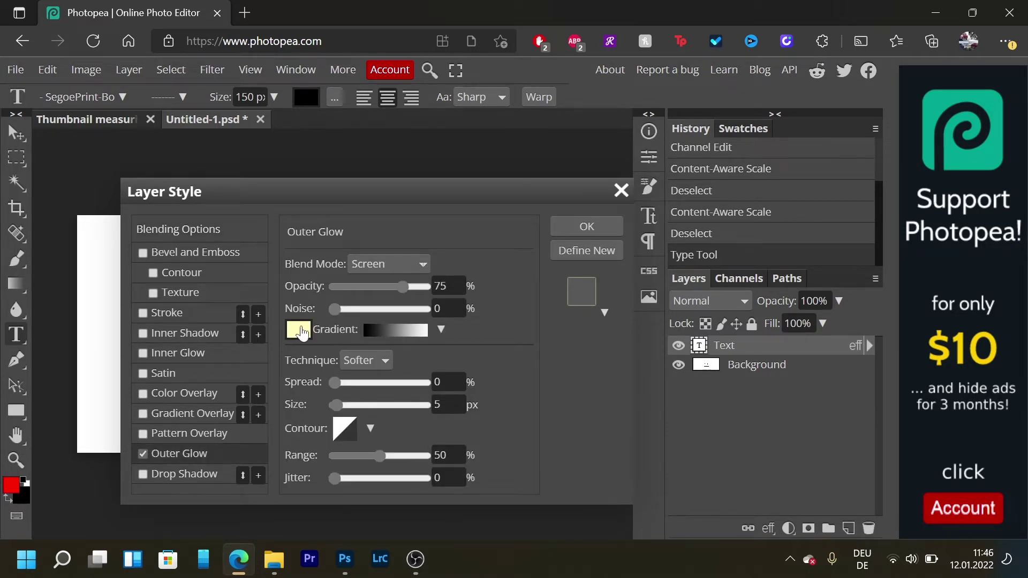
click(299, 329)
click(259, 329)
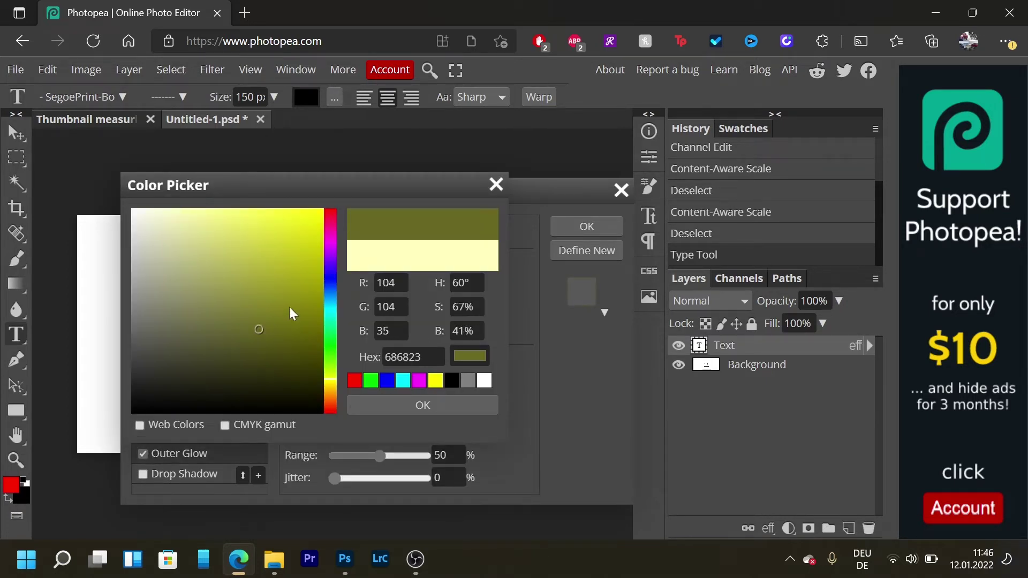
click(330, 273)
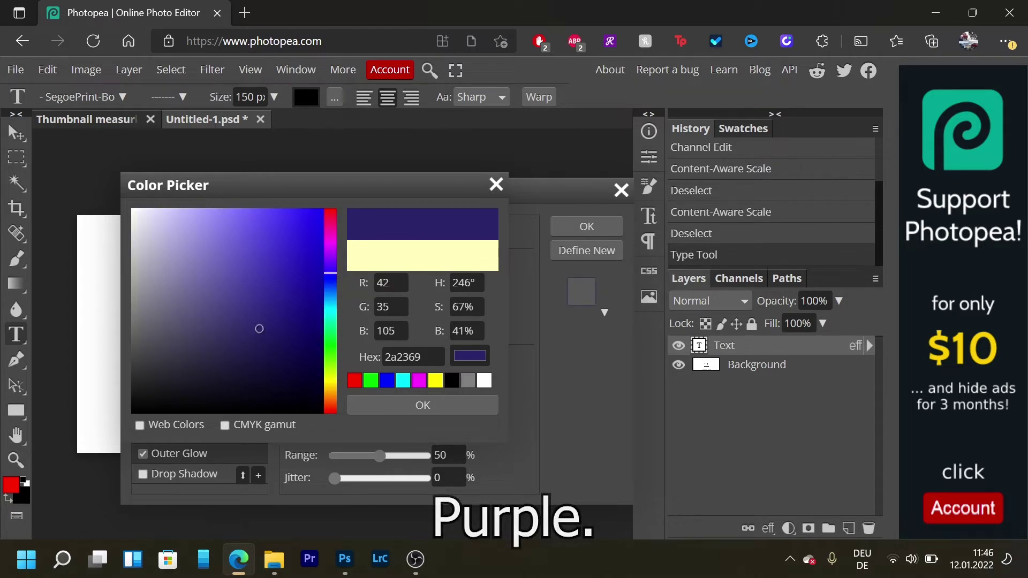
drag(424, 358, 362, 374)
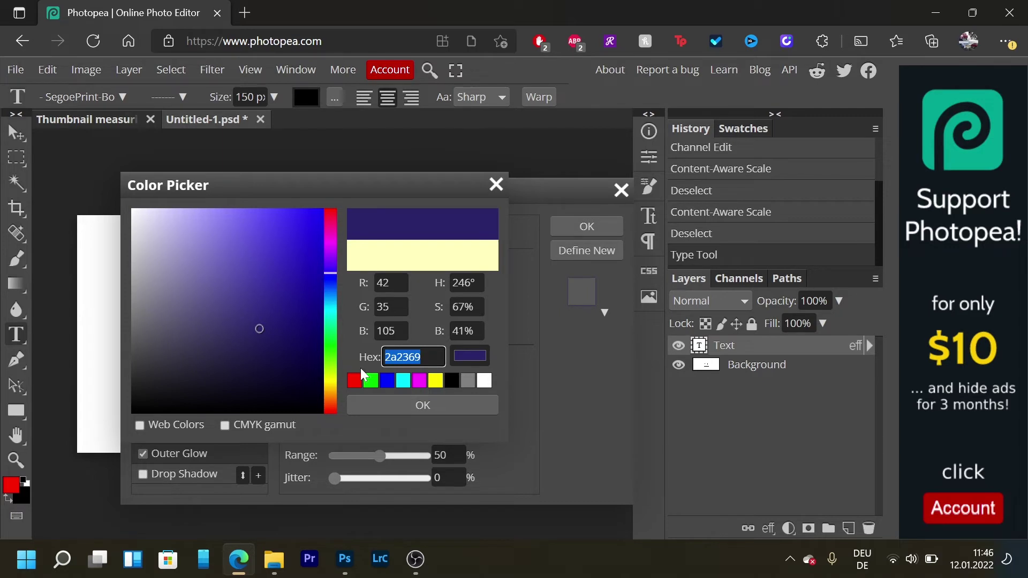
click(436, 412)
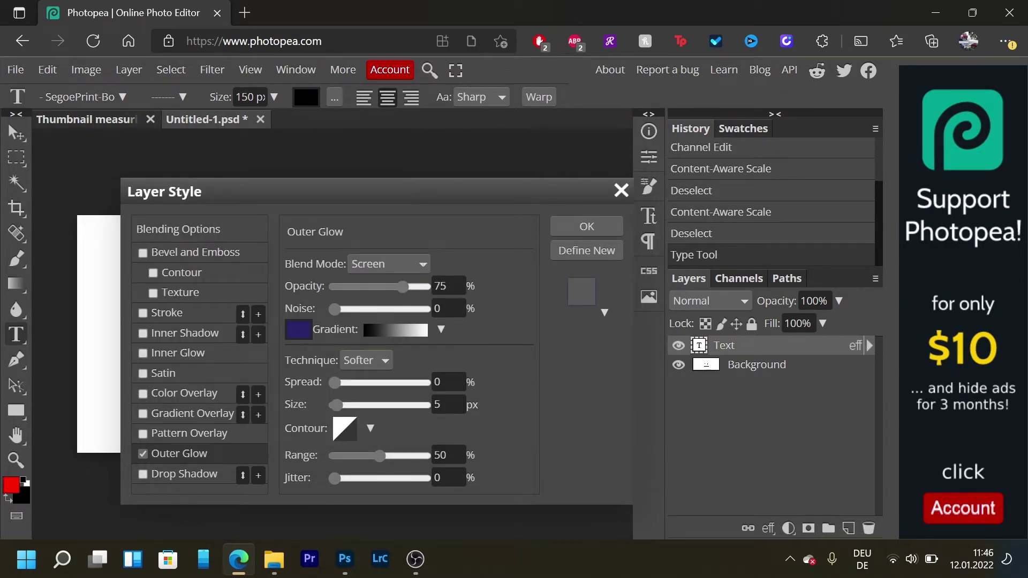
Step: Set the glow to 100% opacity, 20% spread and 20 px size, and apply
click(445, 286)
text(100)
click(432, 384)
key(Tab)
text(20)
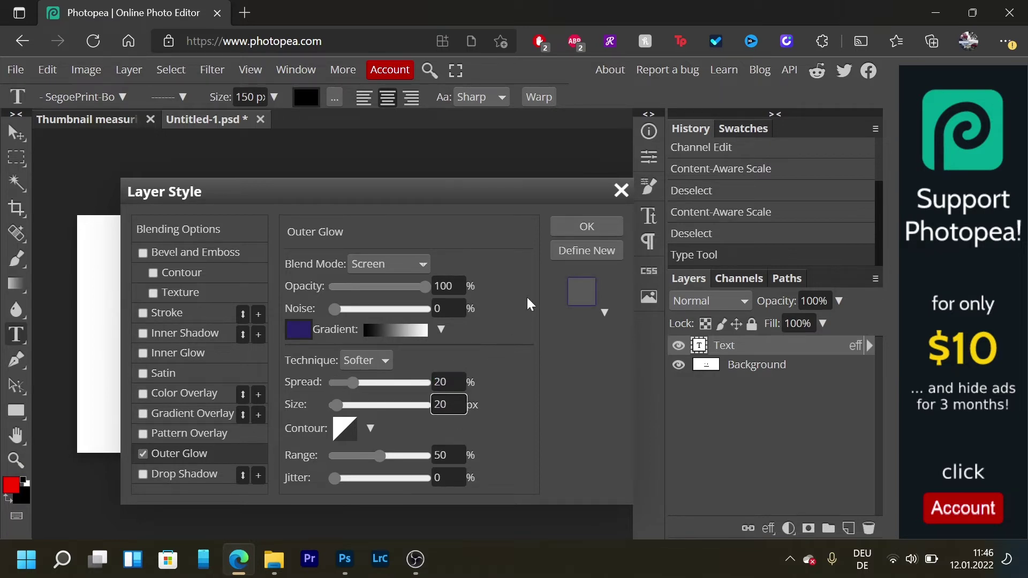
click(580, 230)
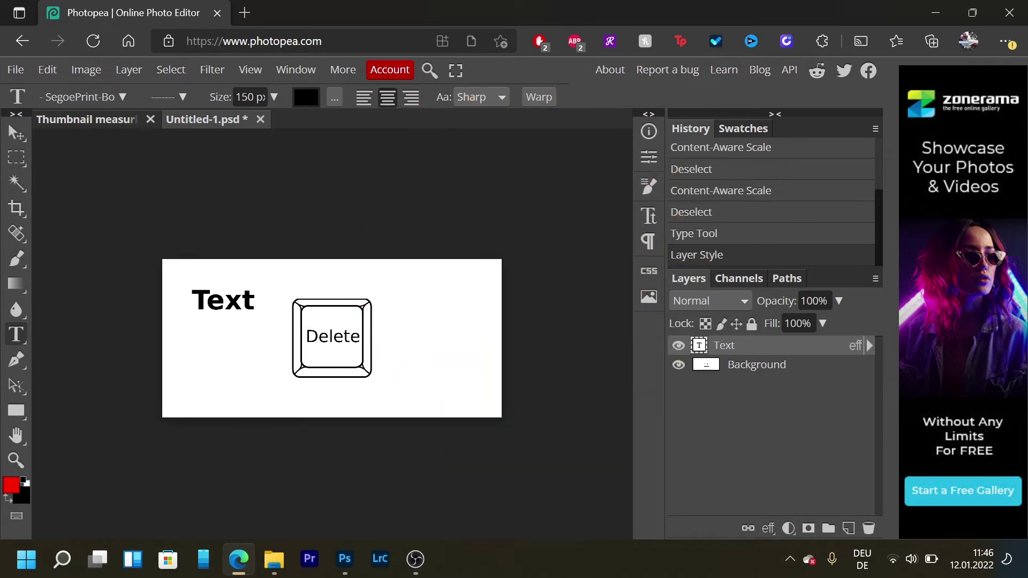
Step: Change the Text layer's Outer Glow blend mode from Screen to Normal and apply
right_click(761, 349)
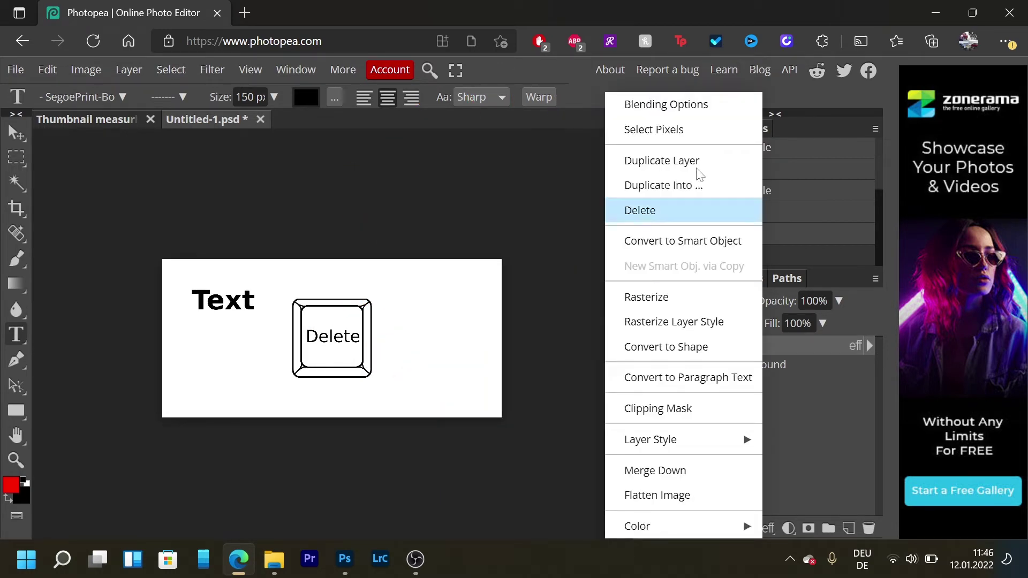
click(676, 105)
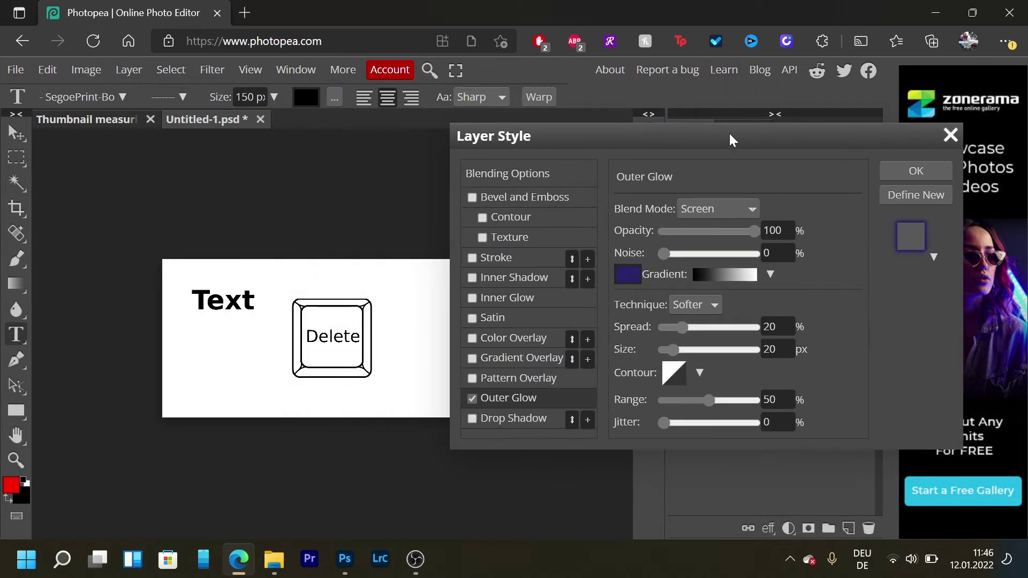
drag(730, 140, 679, 156)
click(679, 231)
click(656, 259)
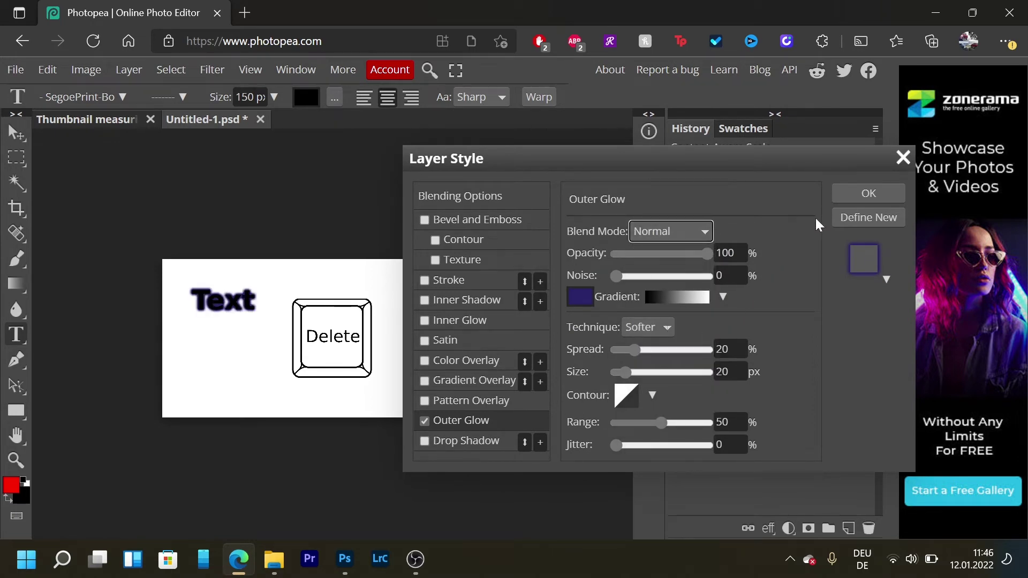
click(867, 194)
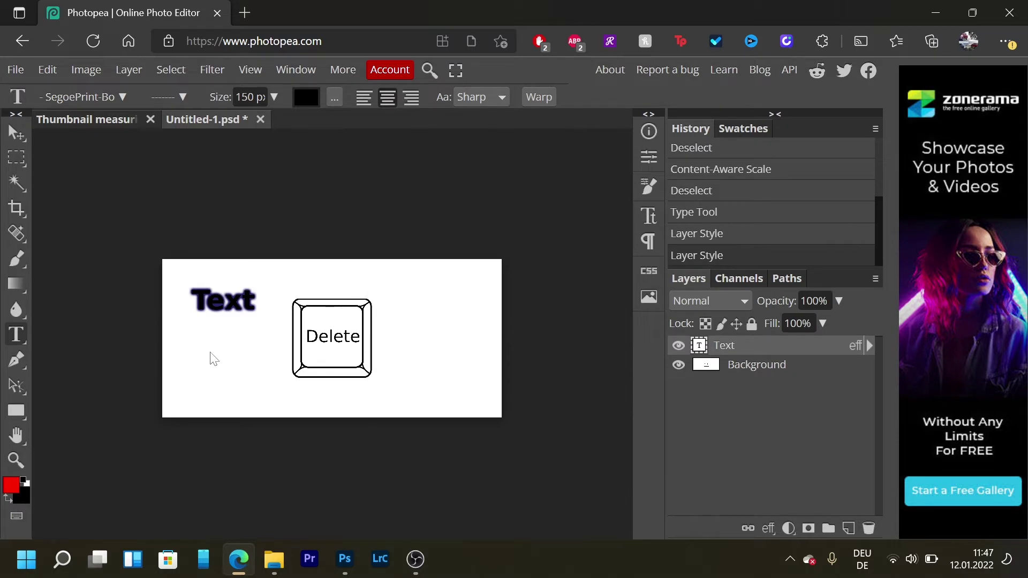
key(ctrl+plus)
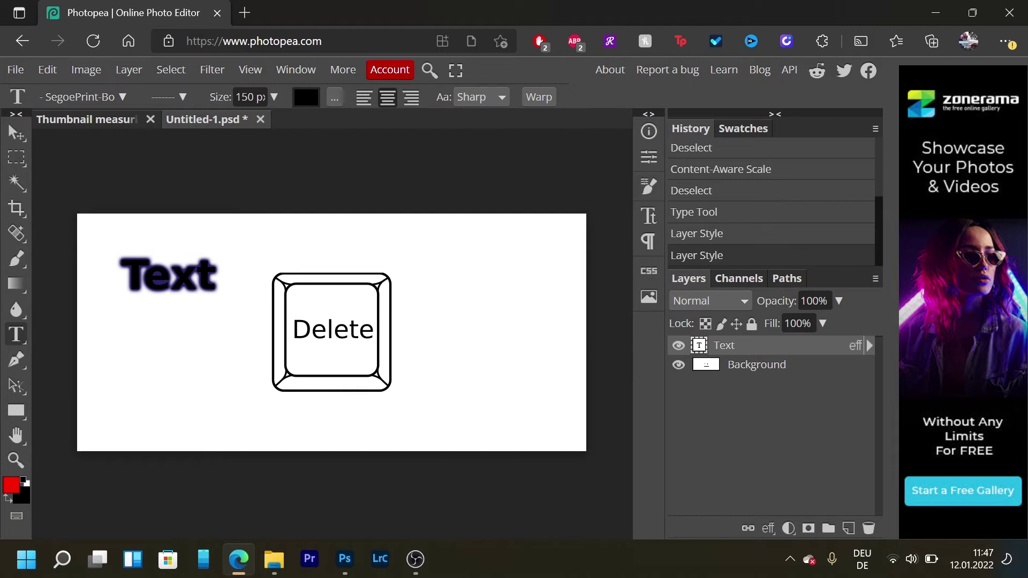
Step: In Photoshop, type 'Text' and move it next to the Delete key
click(345, 558)
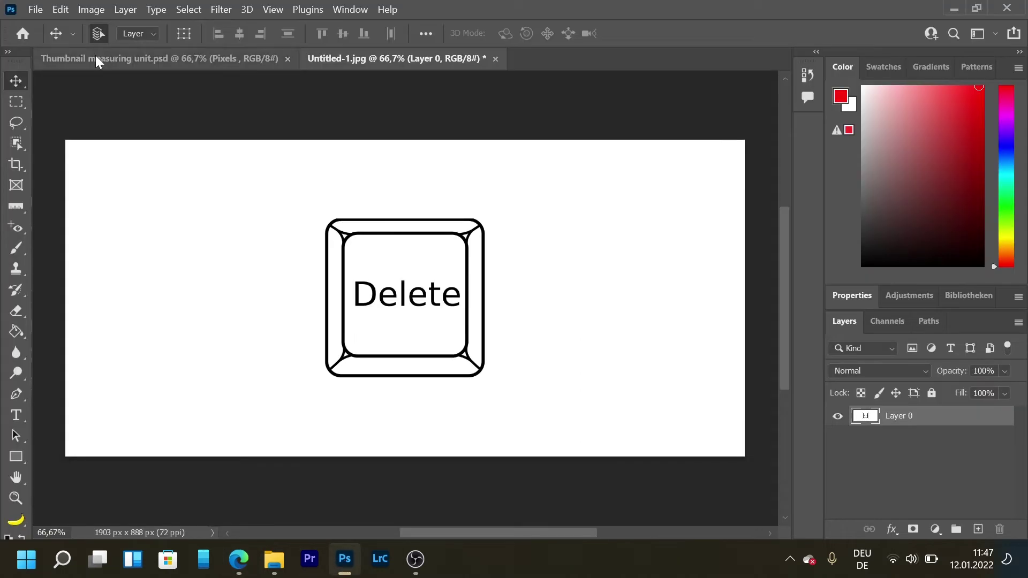
key(t)
click(213, 240)
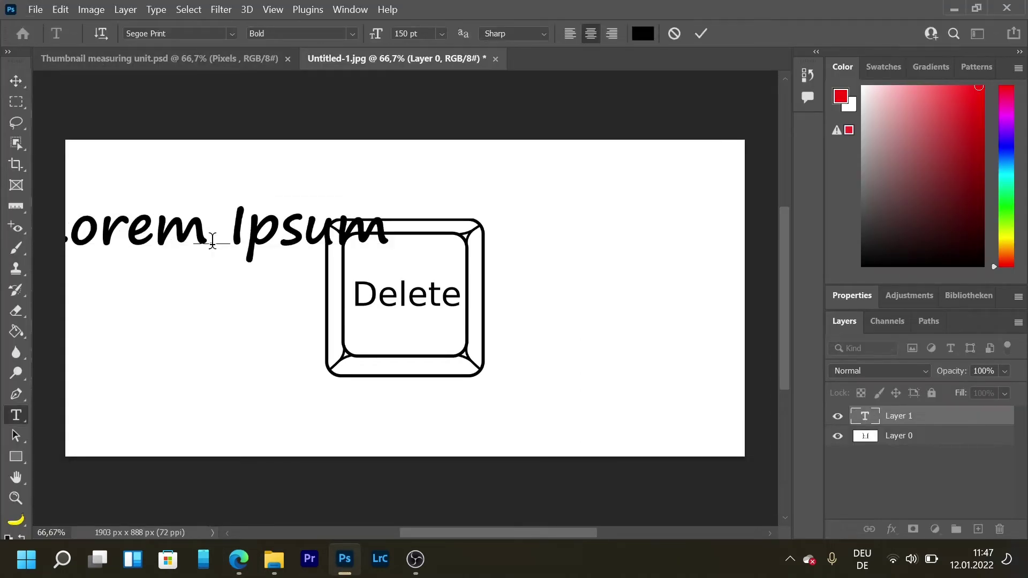
text(Text)
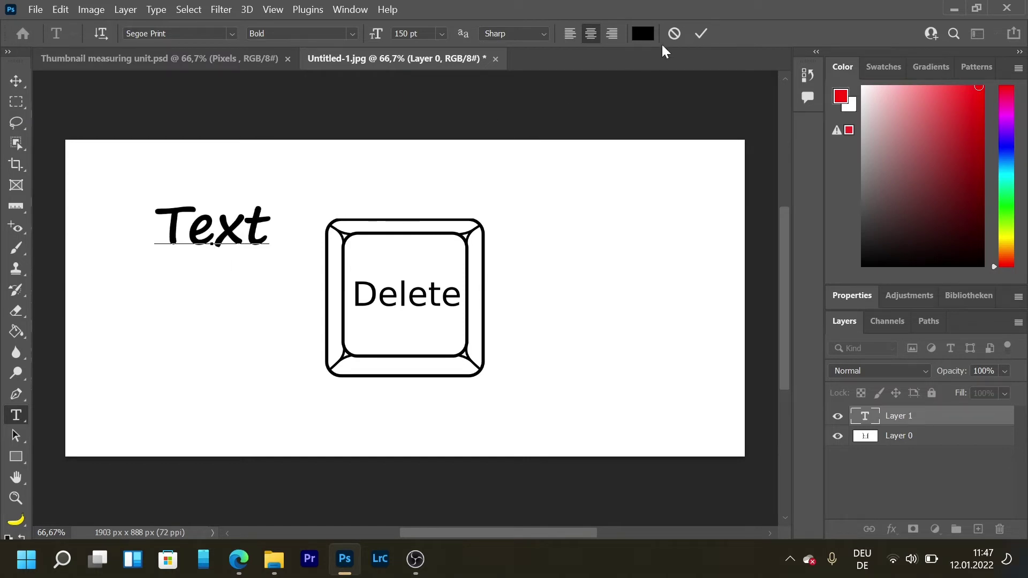
click(703, 33)
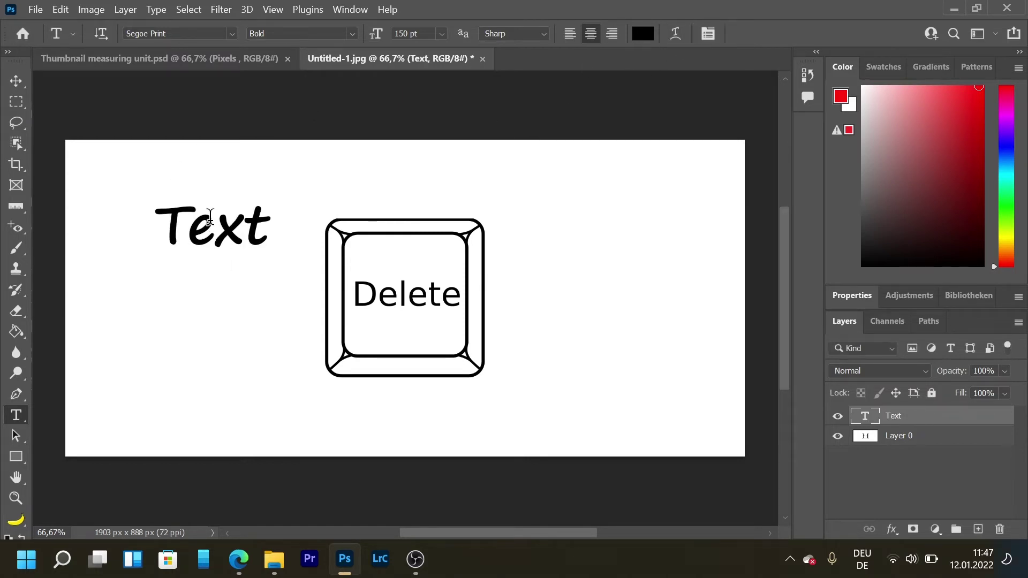
click(16, 81)
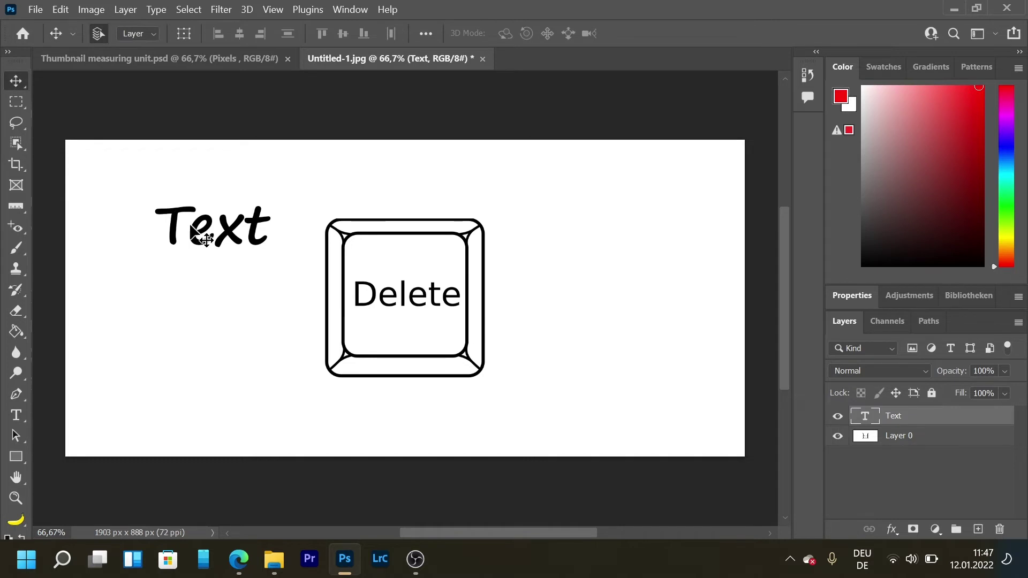
drag(202, 232, 238, 299)
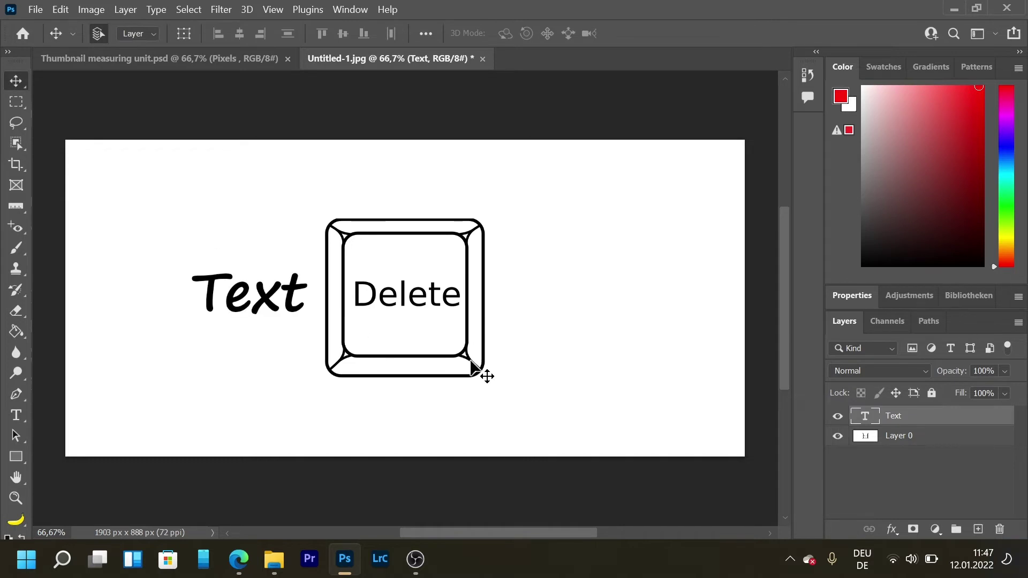
Step: Give the Text layer an Outer Glow with 20% spread and colour 2a2369, and apply
right_click(914, 417)
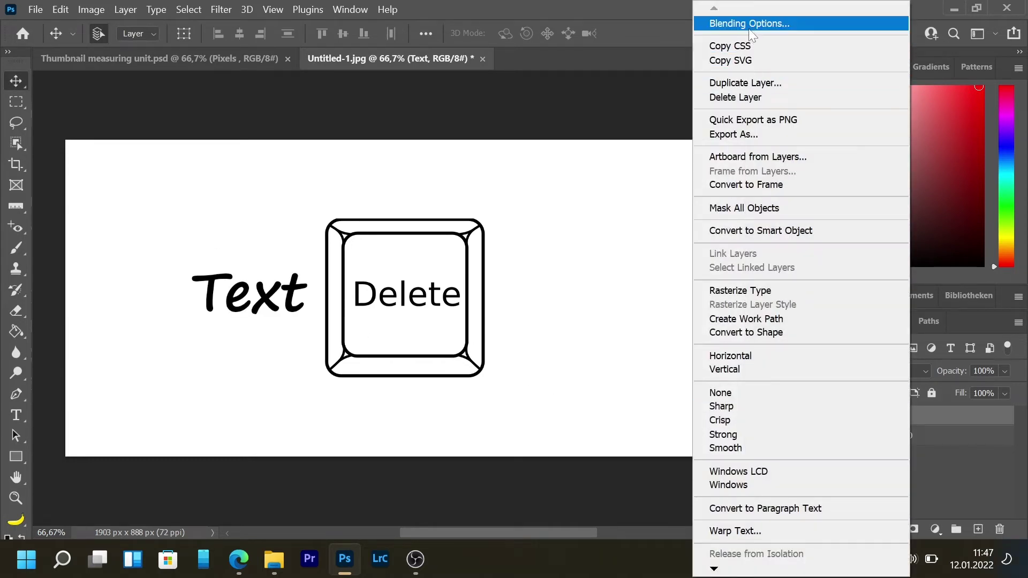
click(749, 24)
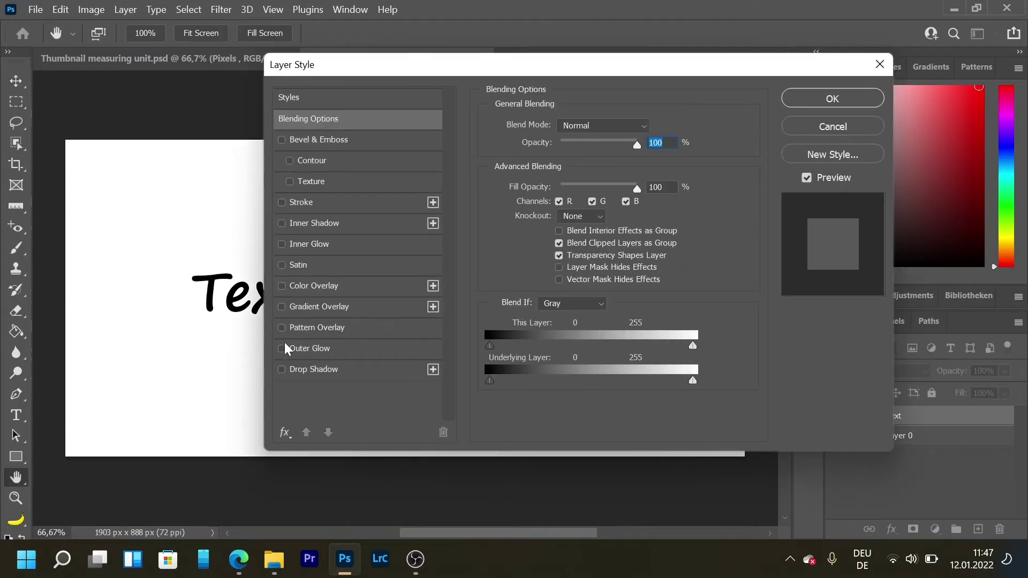
click(281, 348)
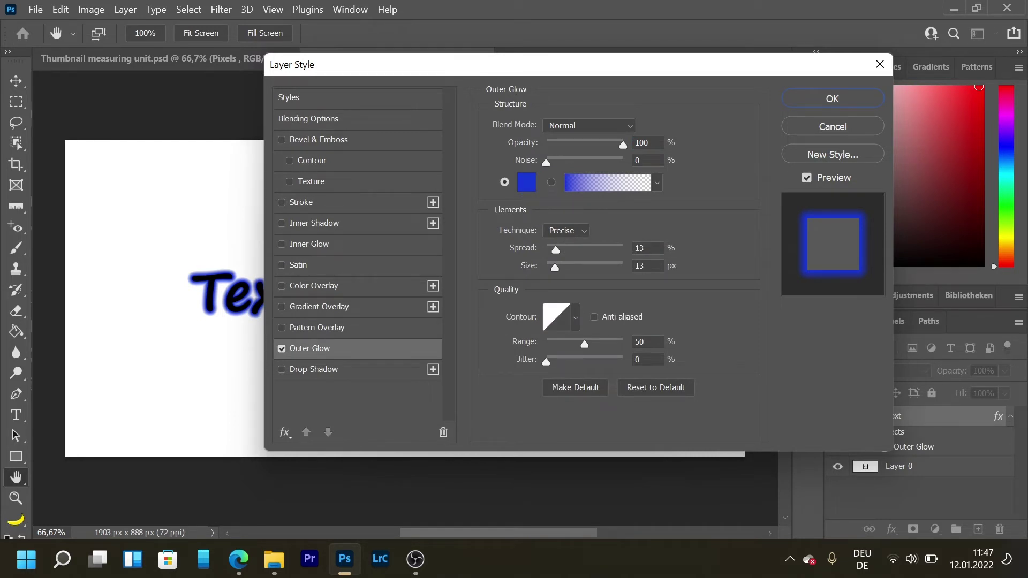
click(643, 248)
text(20)
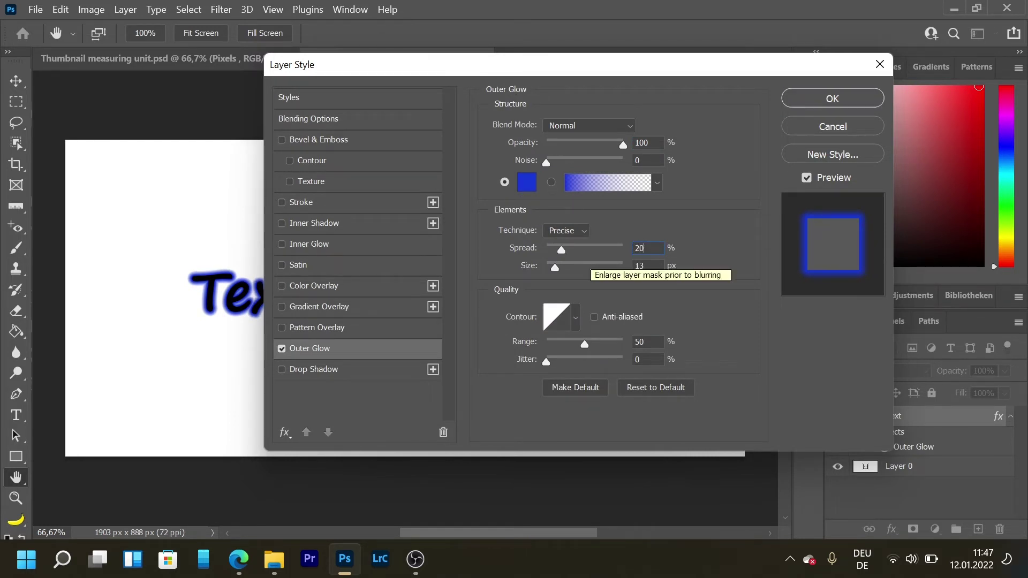
key(Tab)
text(2)
click(527, 183)
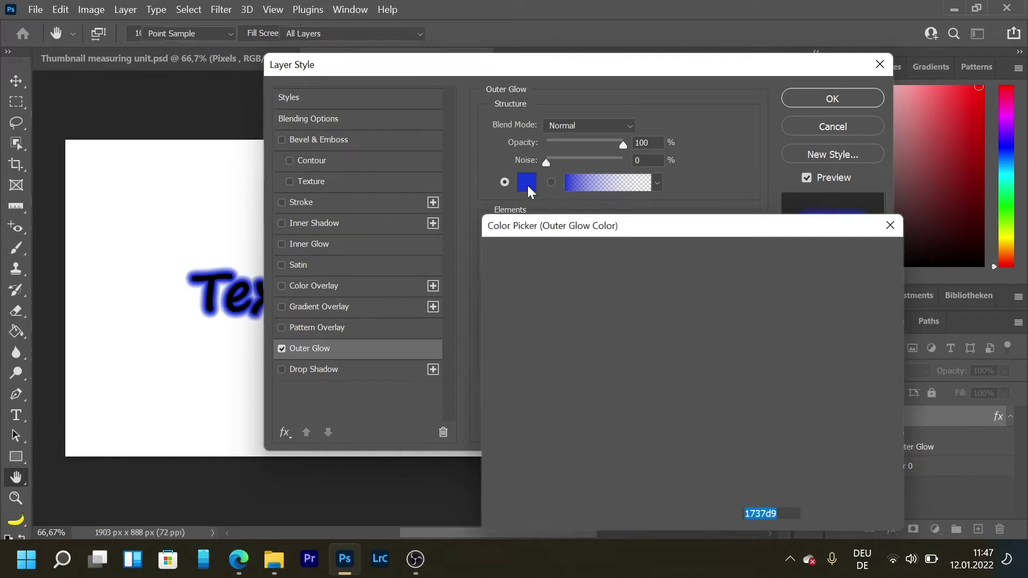
text(2a2369)
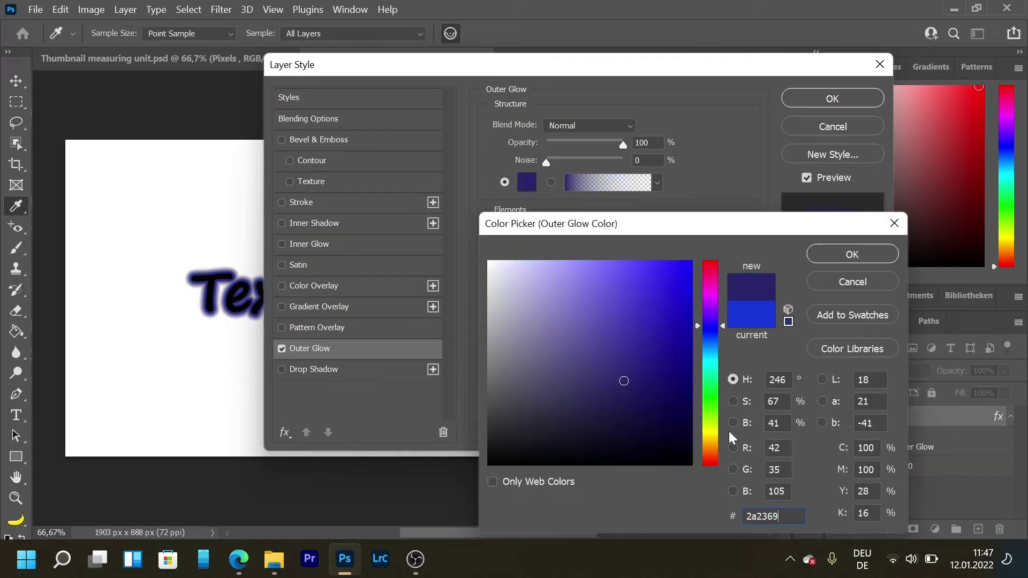
click(853, 253)
click(834, 98)
scroll(230, 310, up, 3)
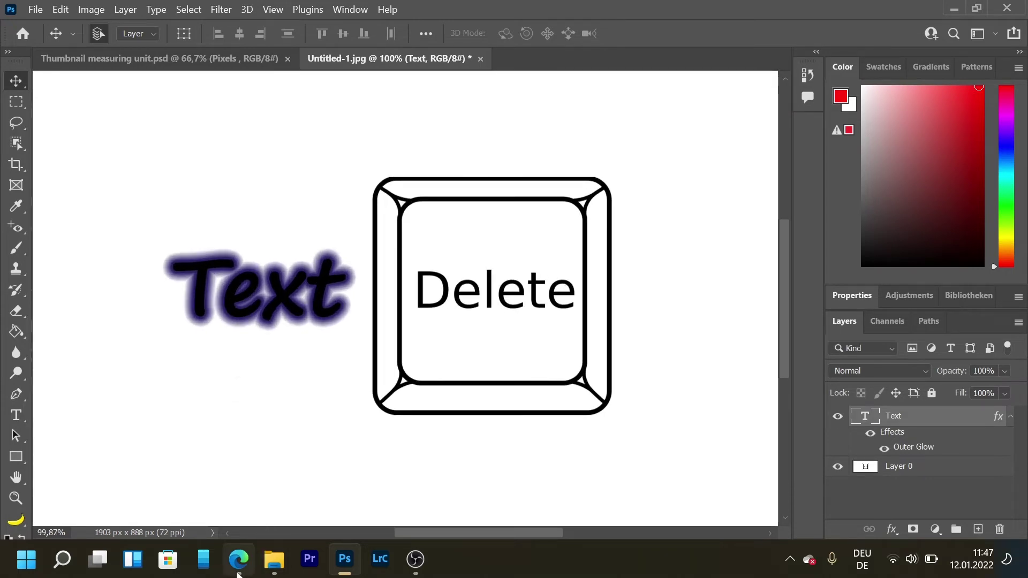
Step: Tile Photopea on the right half of the screen and Photoshop on the left half
click(241, 478)
scroll(187, 344, up, 2)
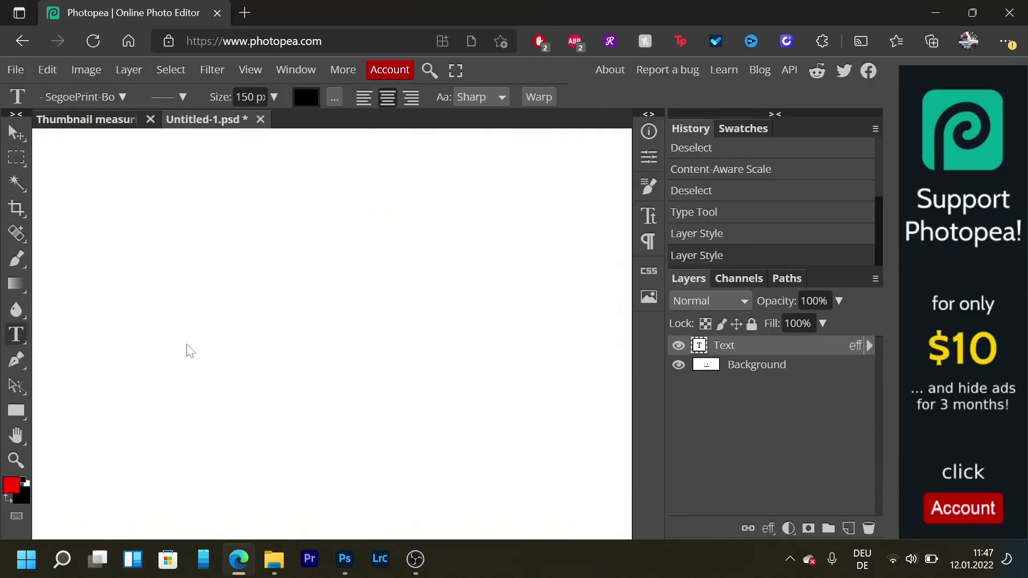
scroll(188, 349, down, 2)
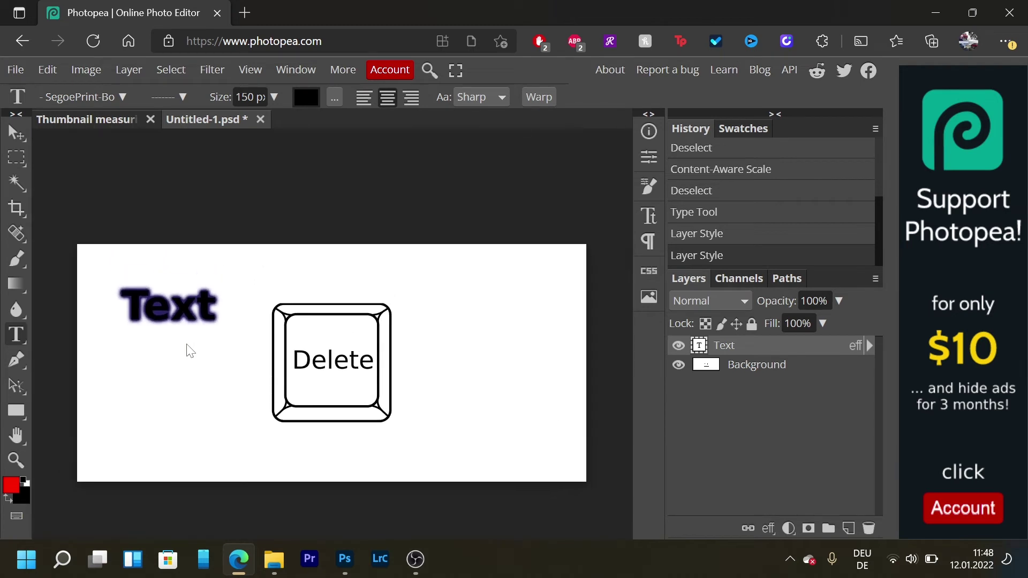
scroll(166, 304, up, 3)
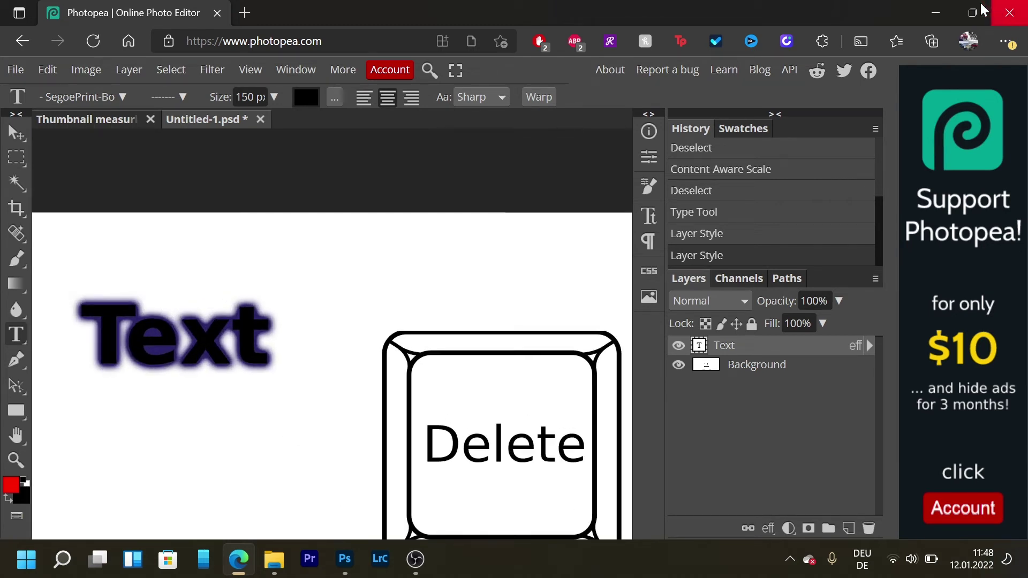
mouse_move(973, 12)
click(917, 53)
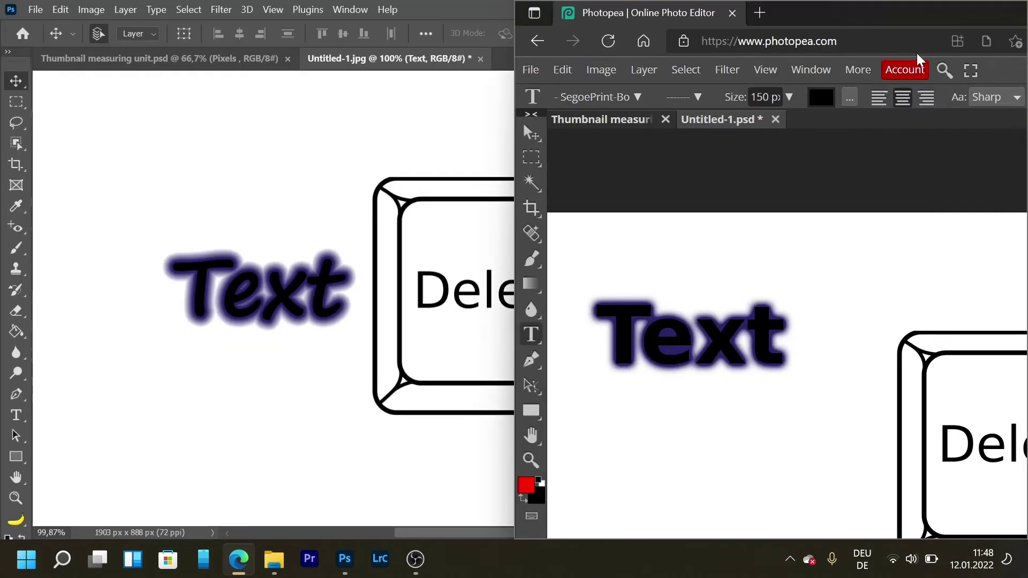
click(121, 207)
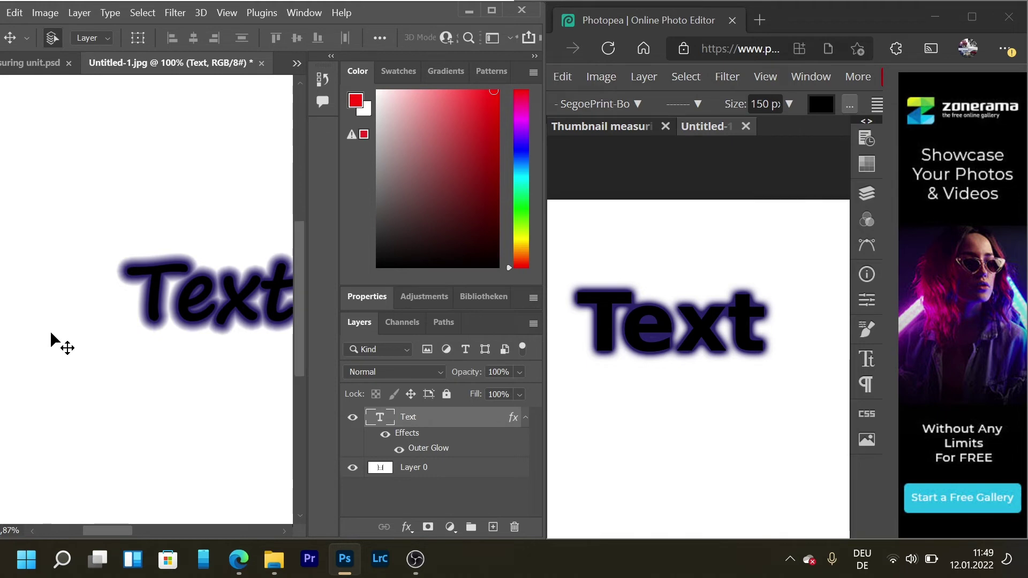
Step: Maximize Photoshop and drag the glowing Text onto the Delete key
click(383, 372)
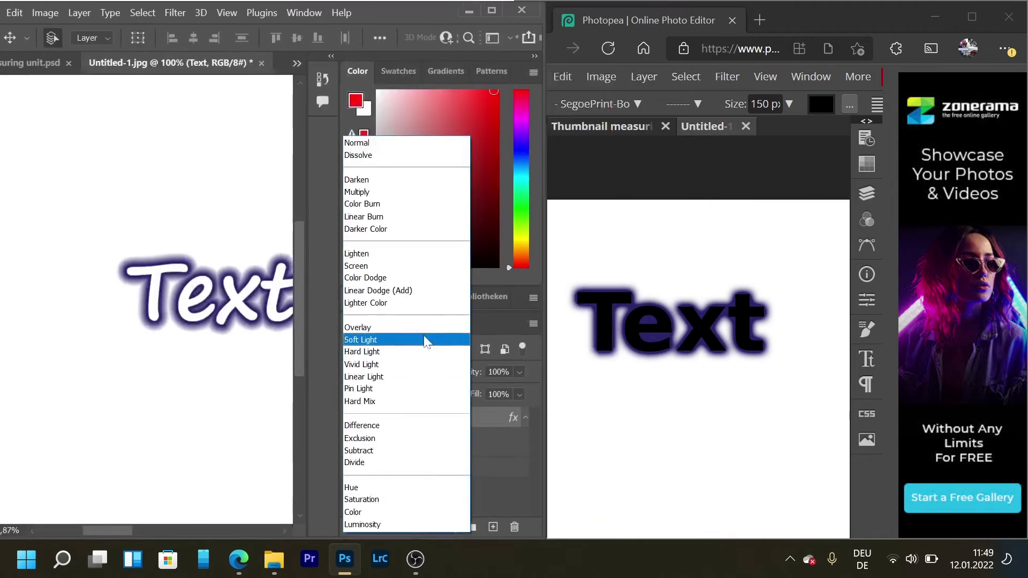
click(390, 143)
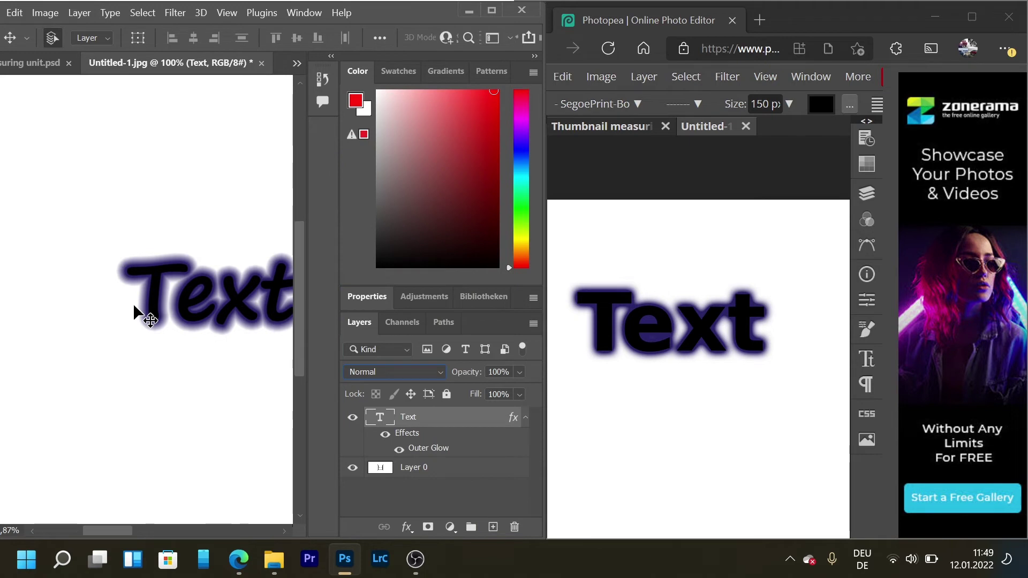
key(super+Up)
drag(226, 309, 458, 308)
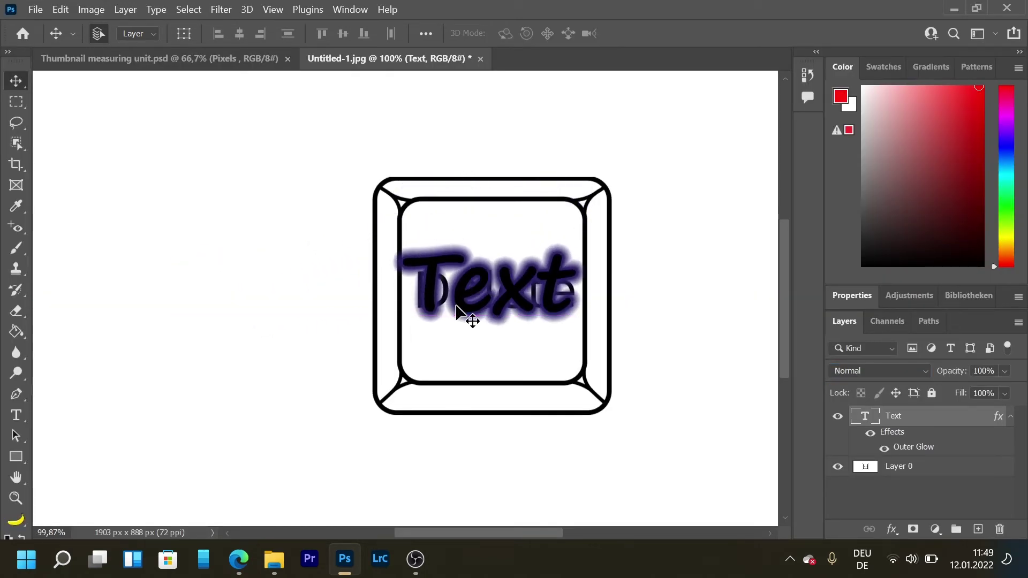
Step: Set the Photoshop Text layer's blend mode to Overlay
click(882, 372)
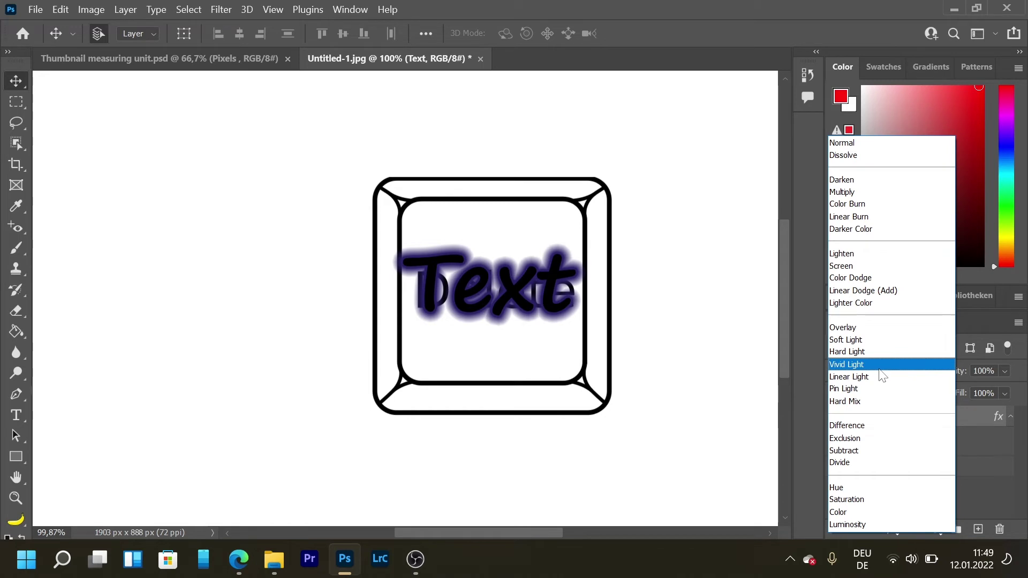
click(867, 327)
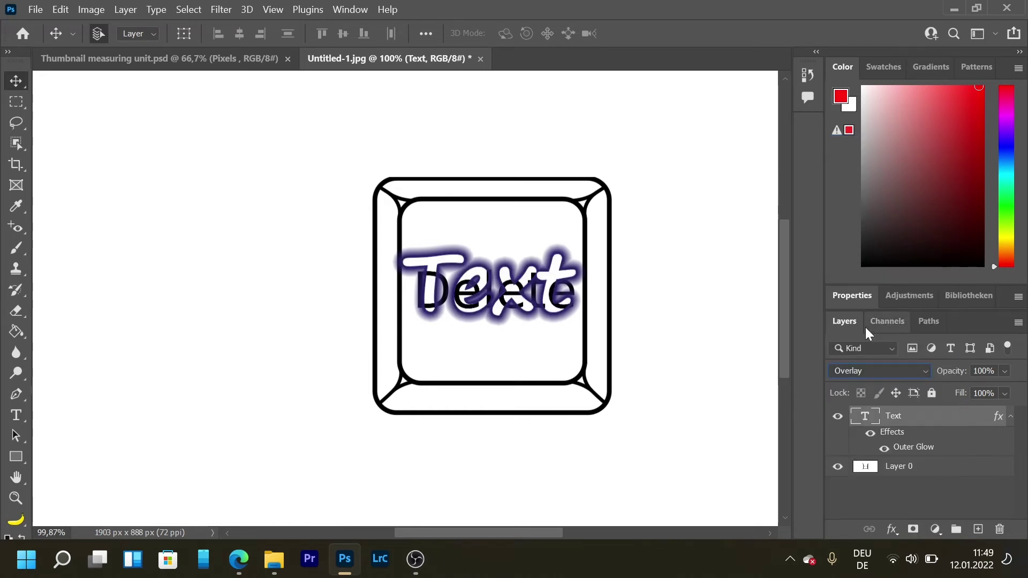
click(239, 559)
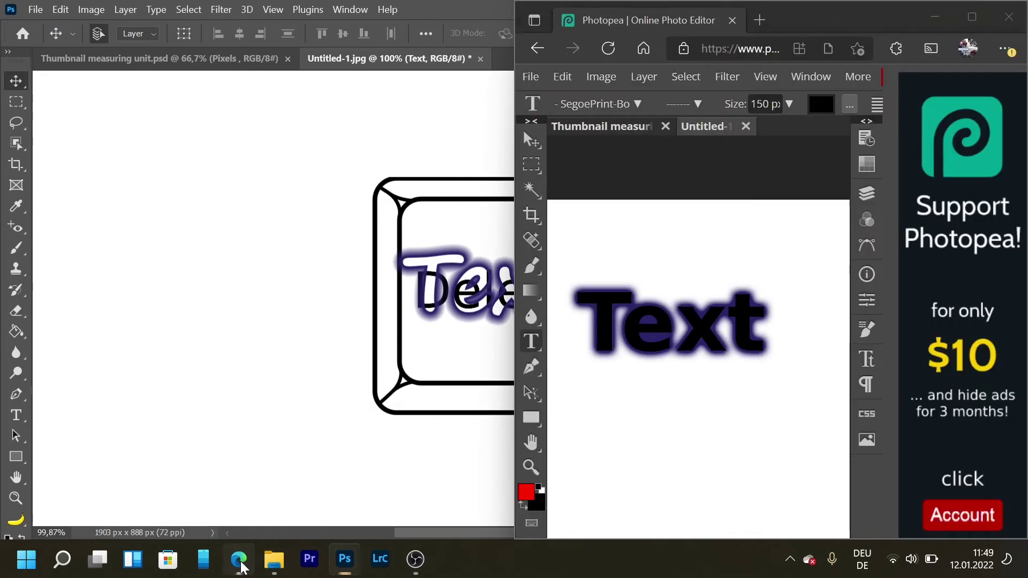
Step: Maximize Photopea and move the glowing Text onto the Delete key
click(981, 20)
scroll(604, 340, down, 5)
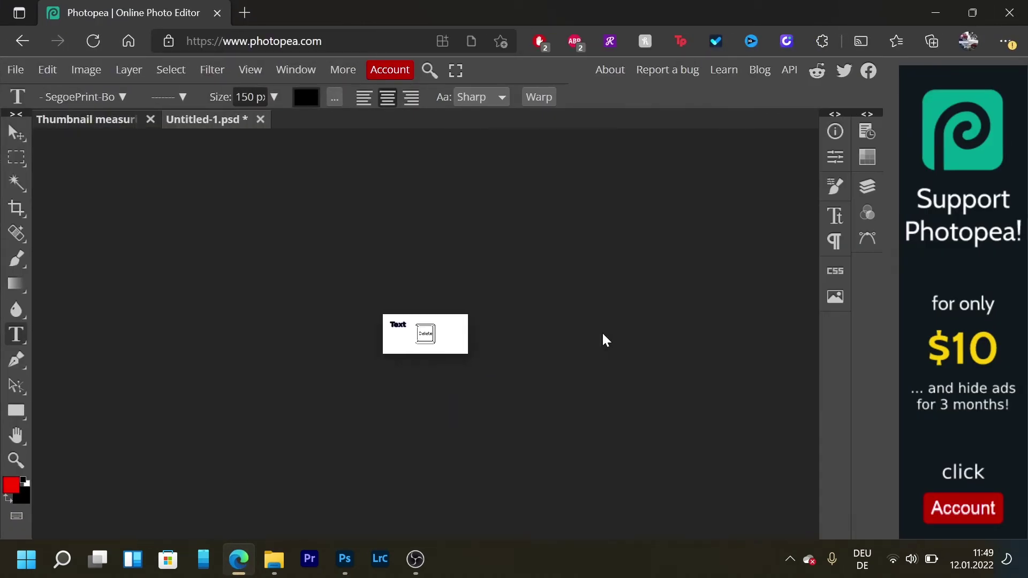
scroll(602, 333, up, 5)
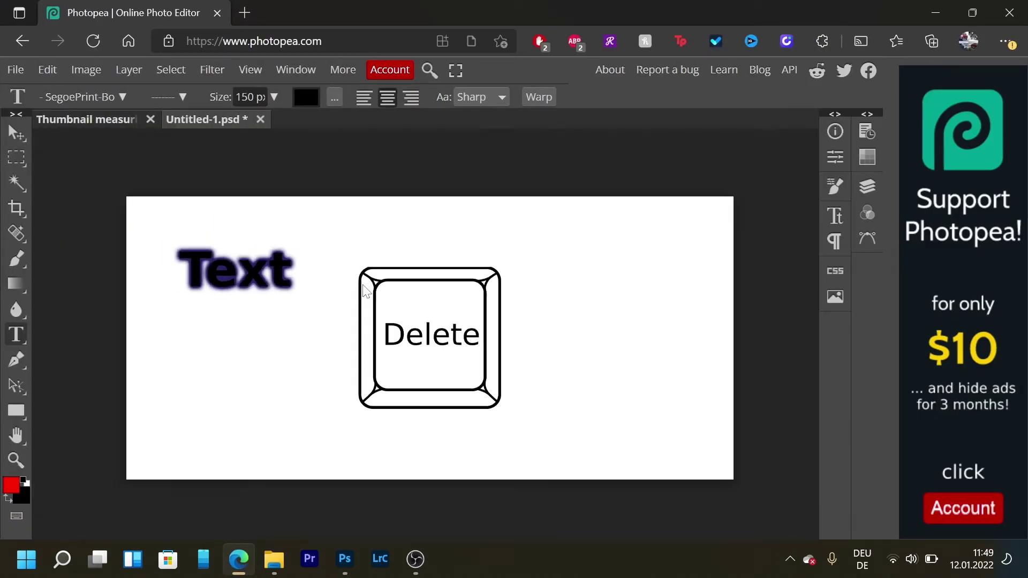
scroll(367, 291, down, 1)
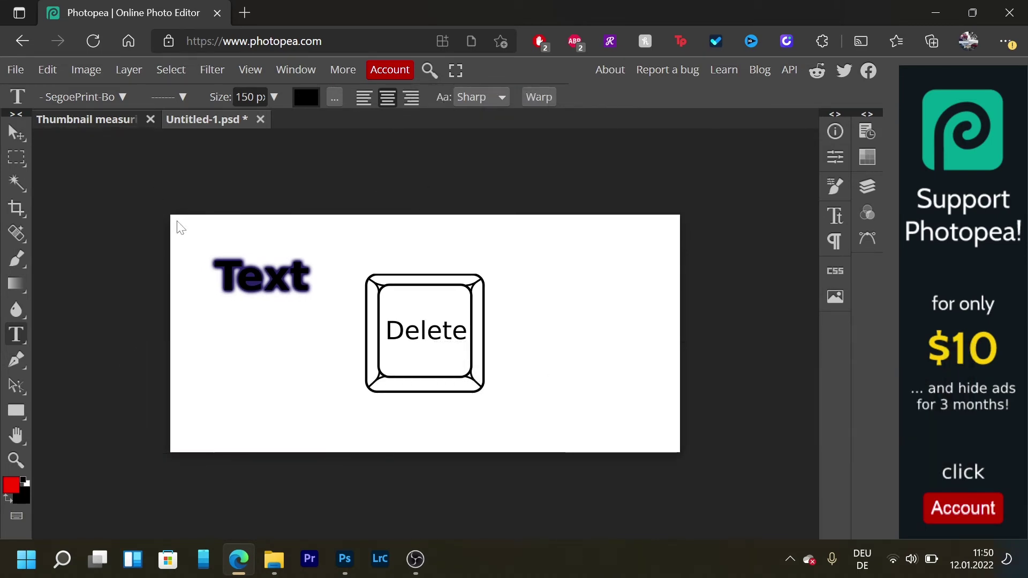
click(16, 133)
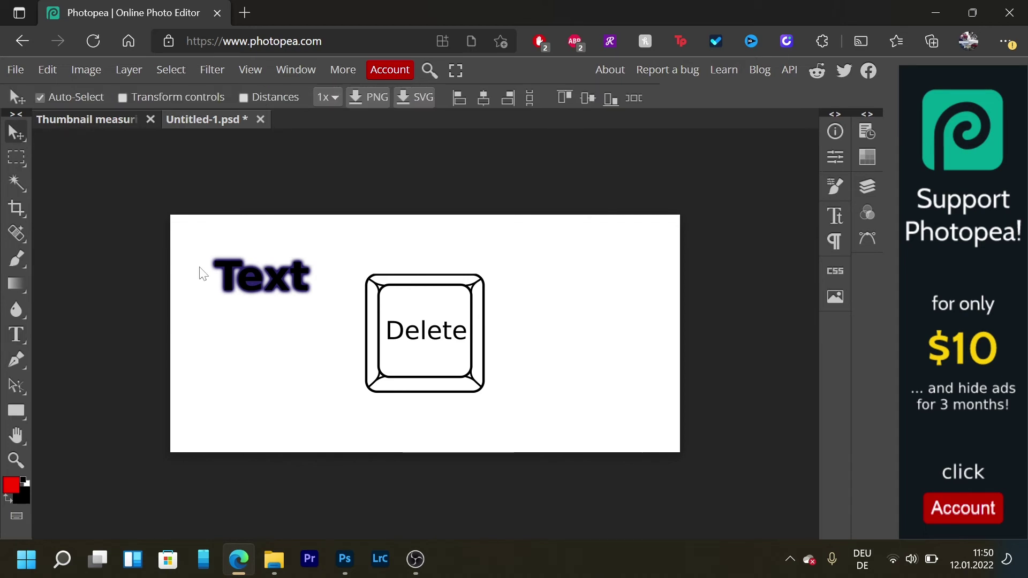
drag(252, 269, 423, 317)
Step: Set the Photopea Text layer's blend mode to Overlay
click(868, 113)
click(727, 350)
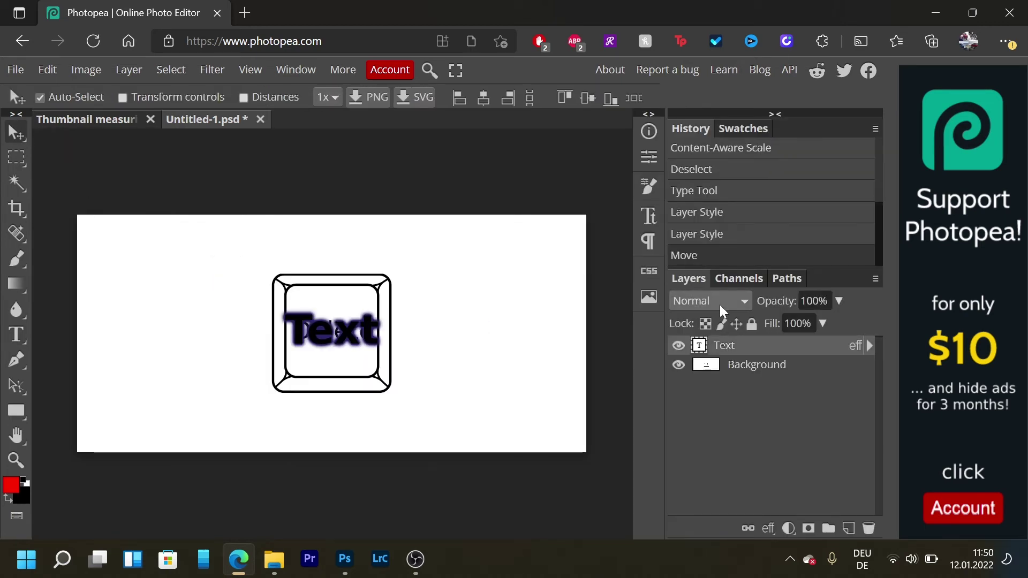
click(720, 304)
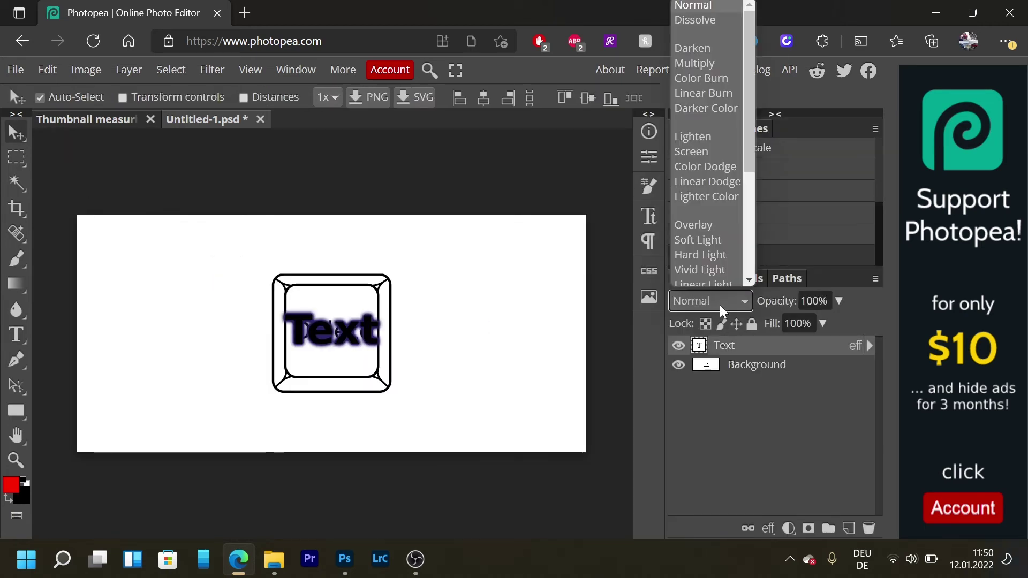
click(706, 225)
scroll(346, 405, up, 3)
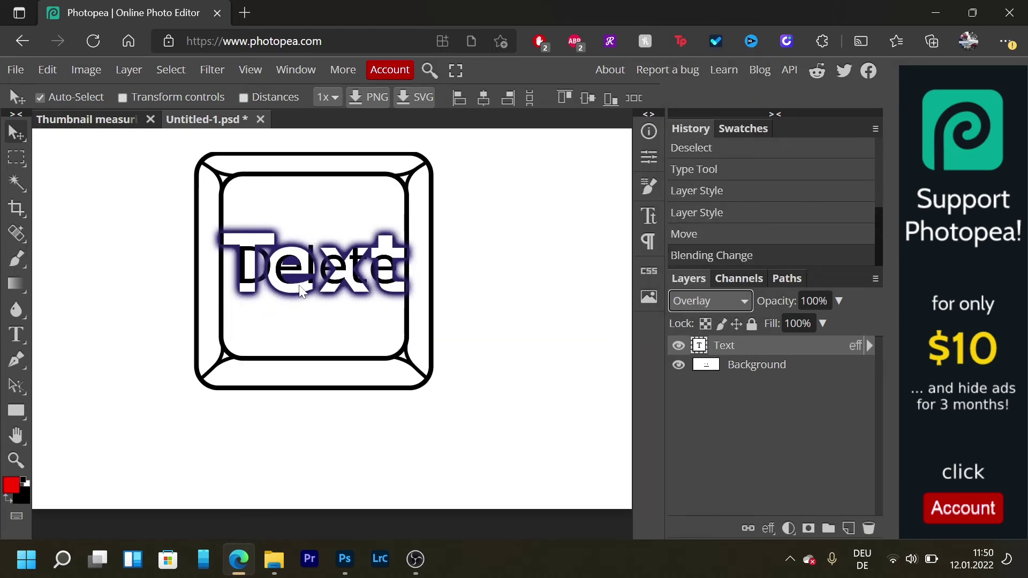
scroll(302, 292, up, 6)
scroll(301, 292, down, 9)
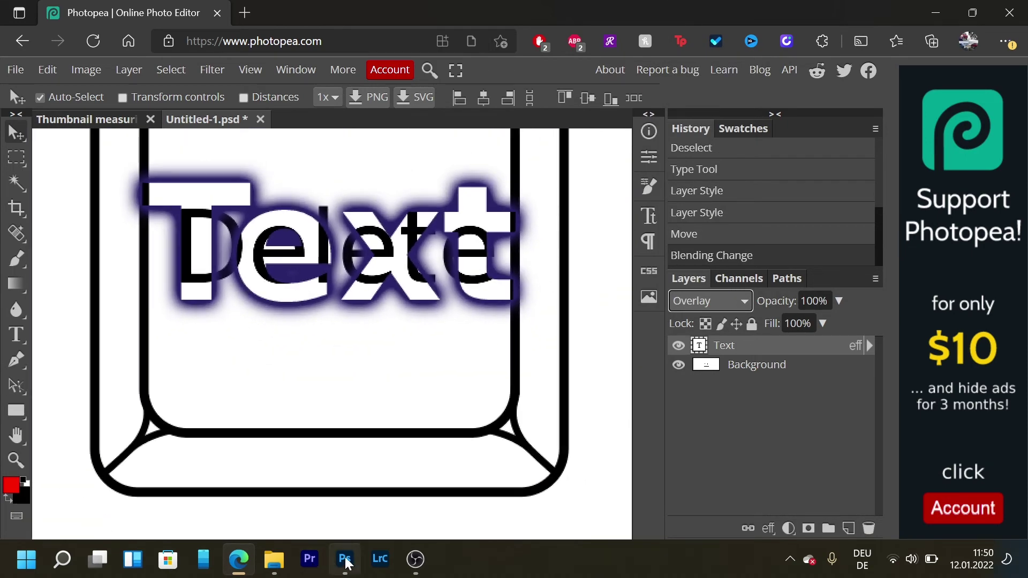
Step: Tile Photopea on the left half and Photoshop on the right half
mouse_move(345, 562)
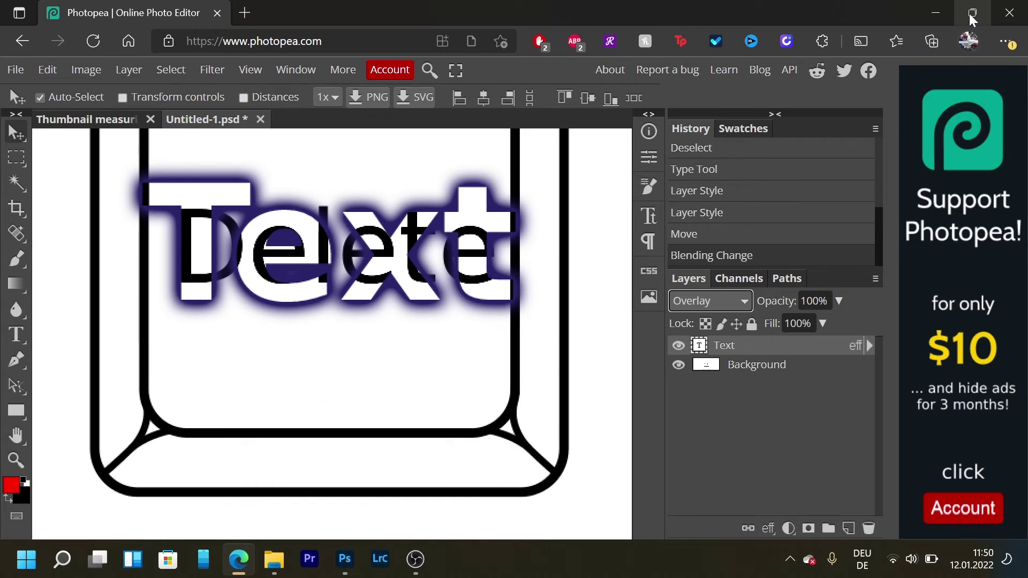
mouse_move(974, 19)
click(882, 56)
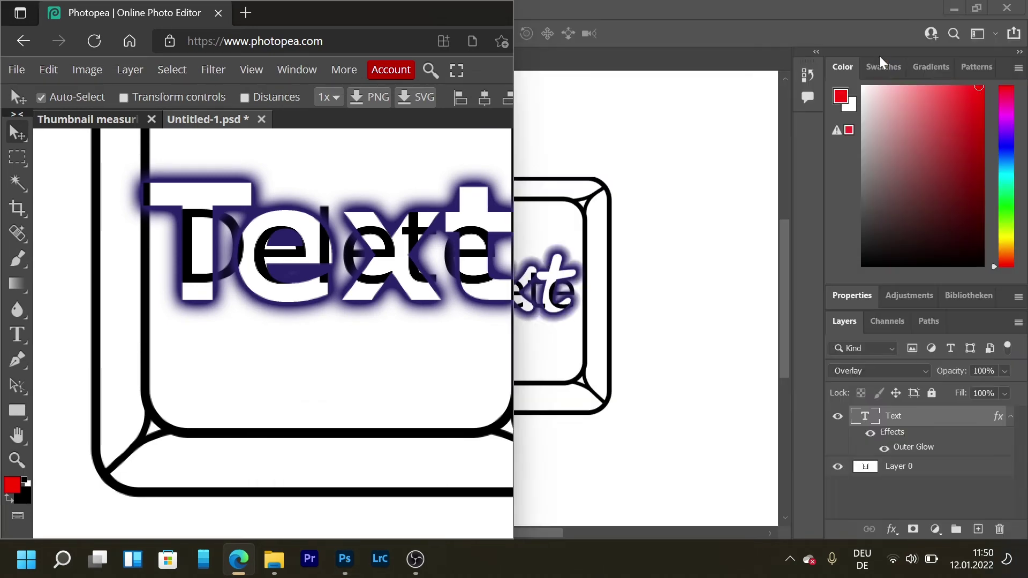
click(678, 211)
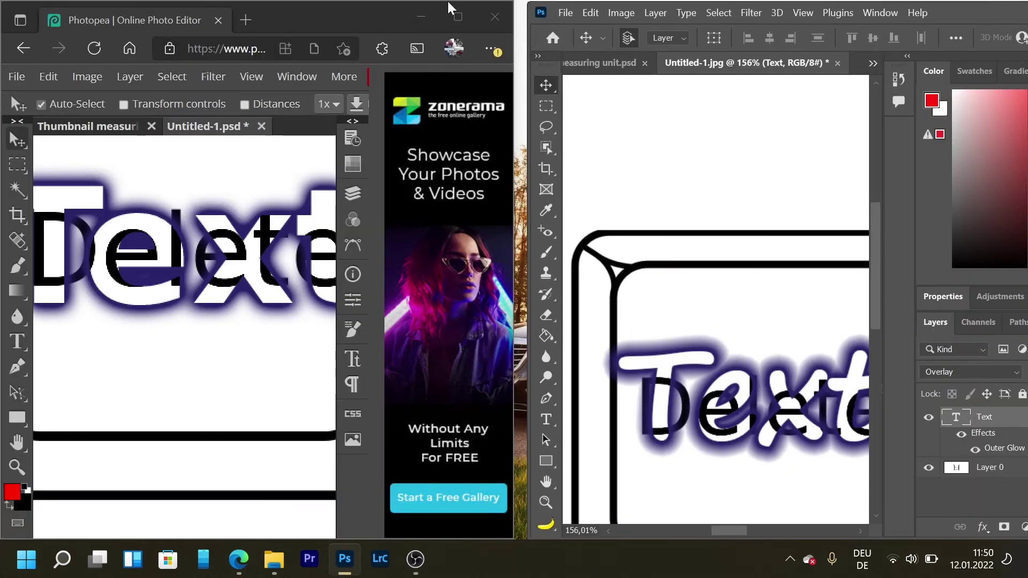
Step: Maximize Photopea and change the Text layer's blend mode to Linear Light
click(456, 16)
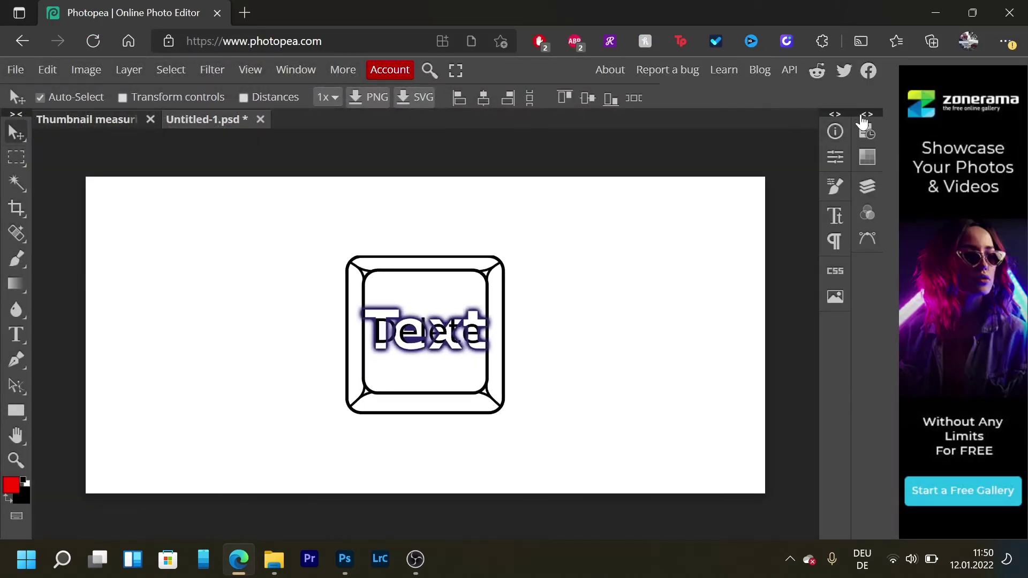
click(864, 115)
click(716, 305)
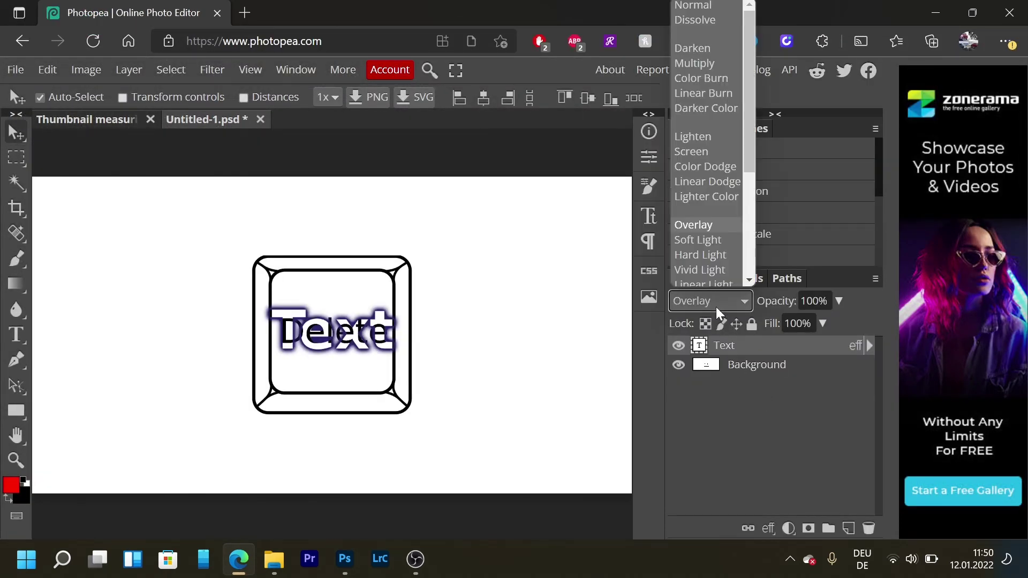
scroll(701, 200, down, 3)
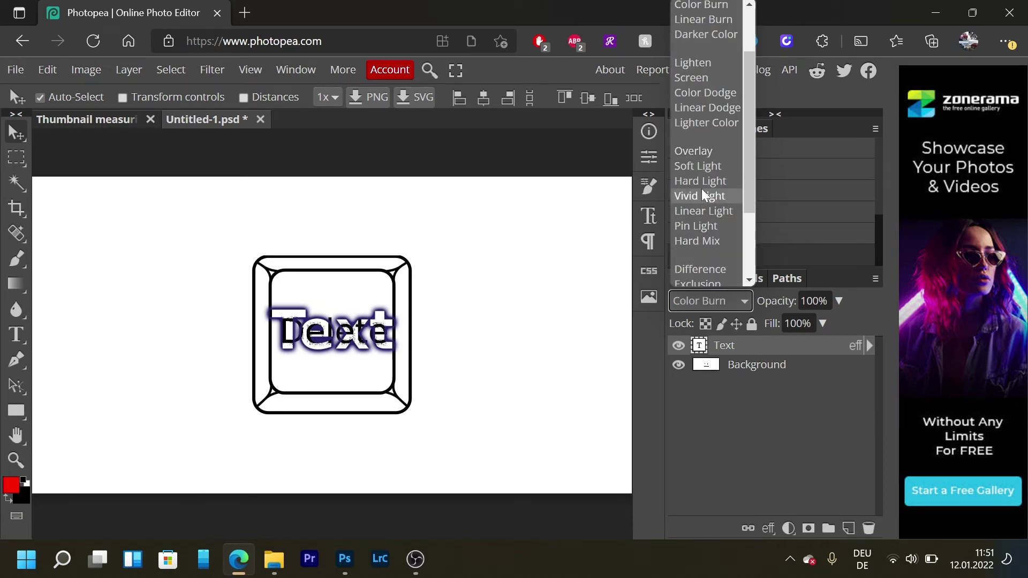
click(712, 211)
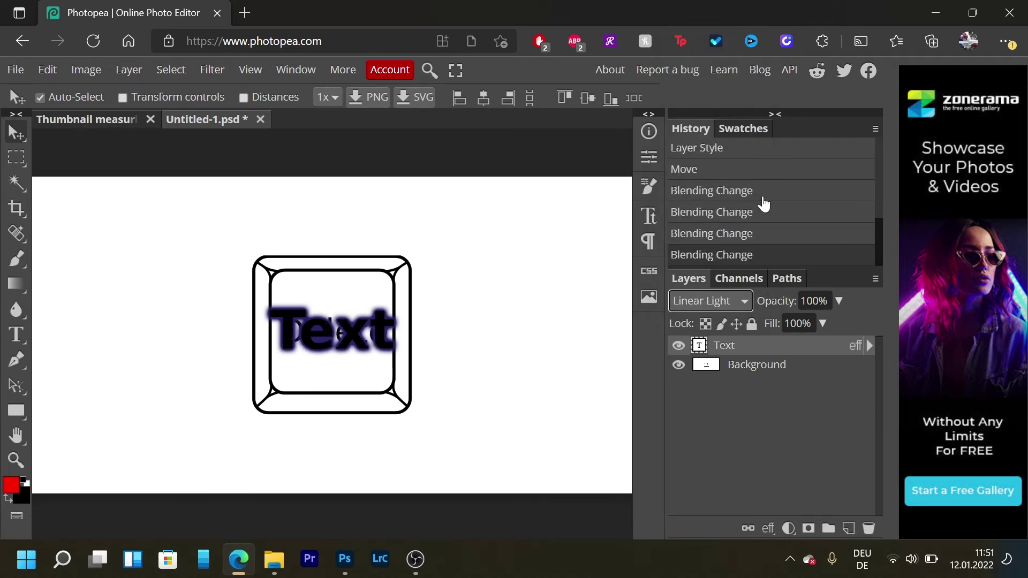
Step: Switch Photoshop's Text layer from Overlay to Linear Light blending
click(345, 558)
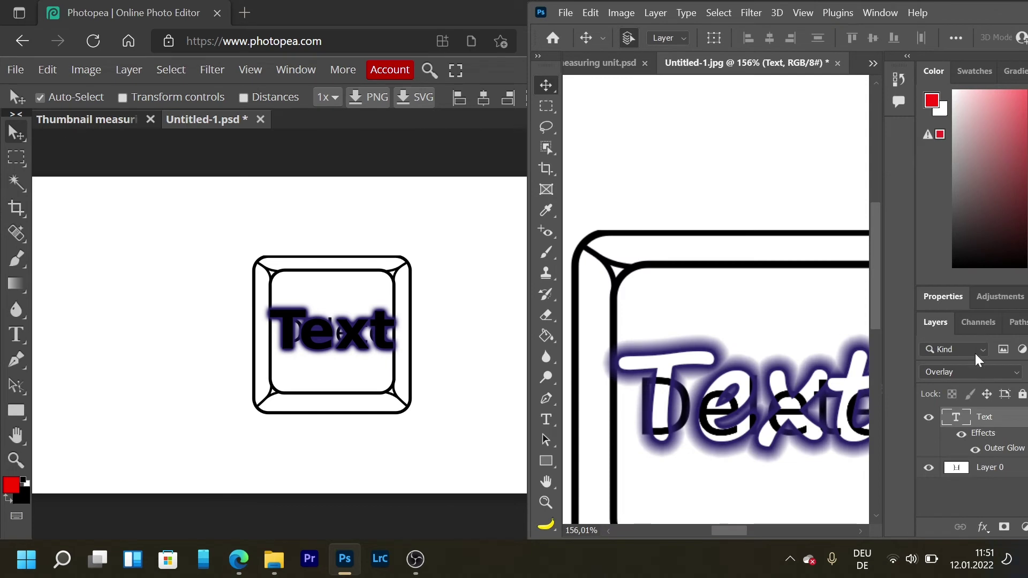
click(968, 373)
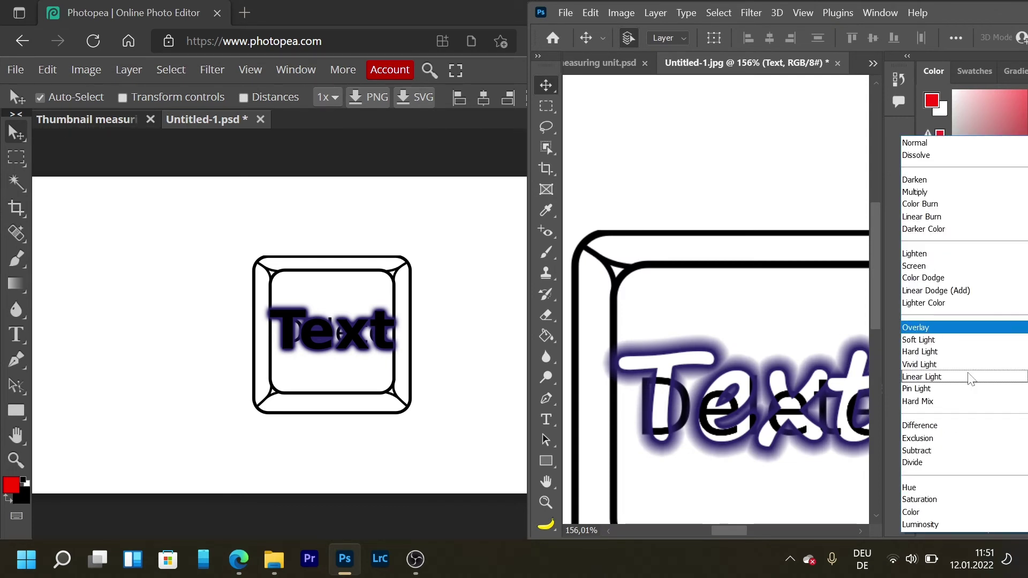
click(969, 375)
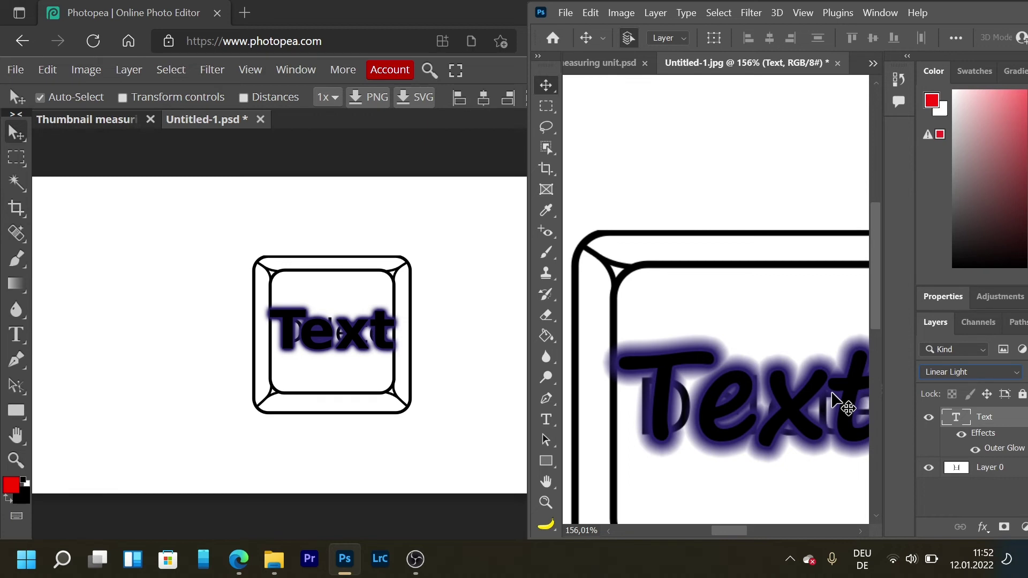
Step: Switch back to the full-screen Photopea window with Alt+Tab
key(alt+Tab)
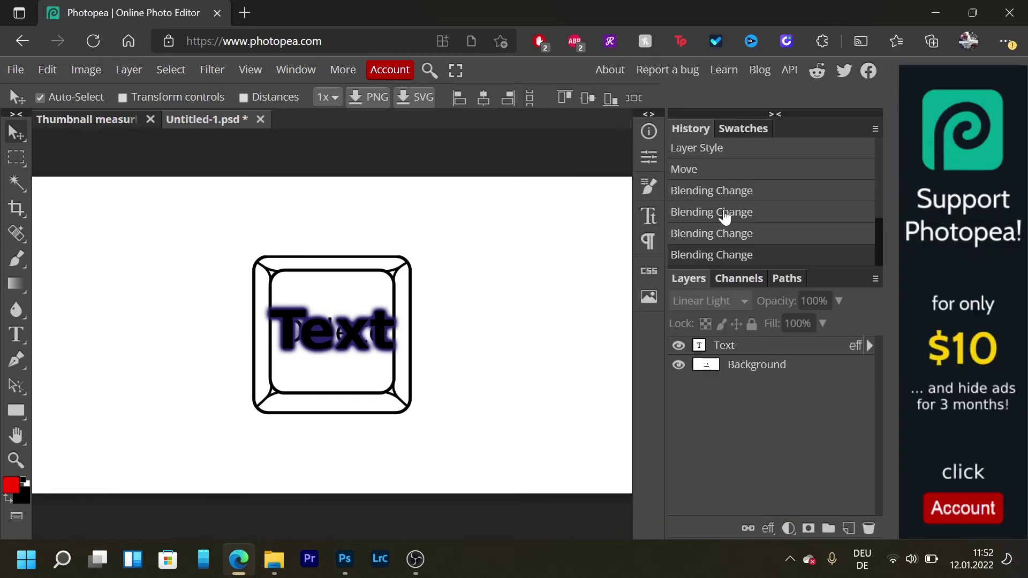